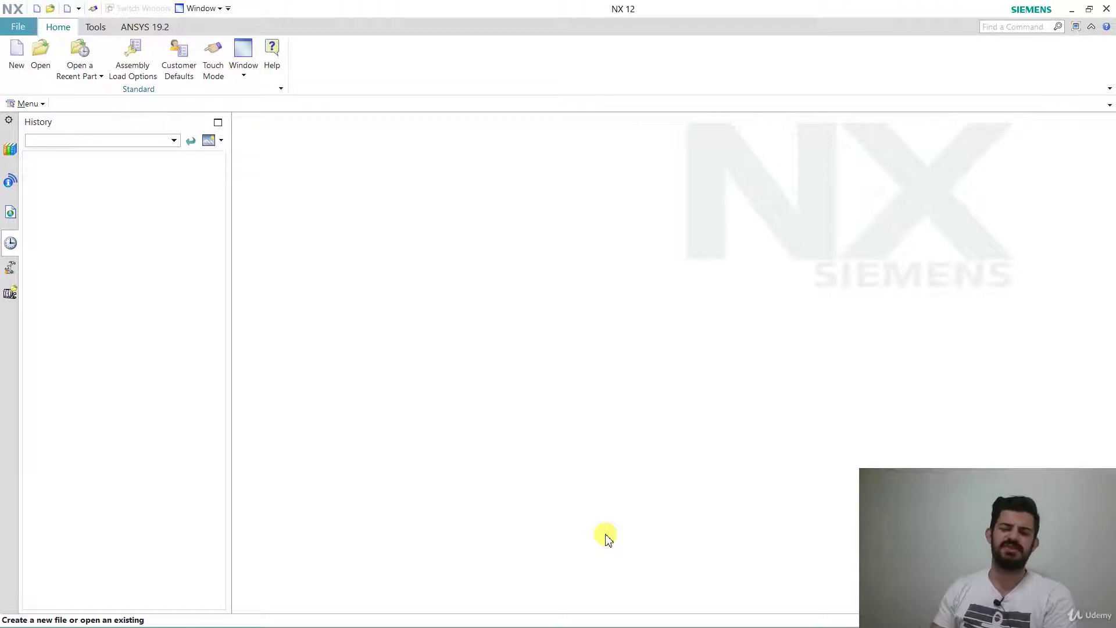
# Create a new millimetre part from the Model template and name it "project curve"
pyautogui.click(15, 51)
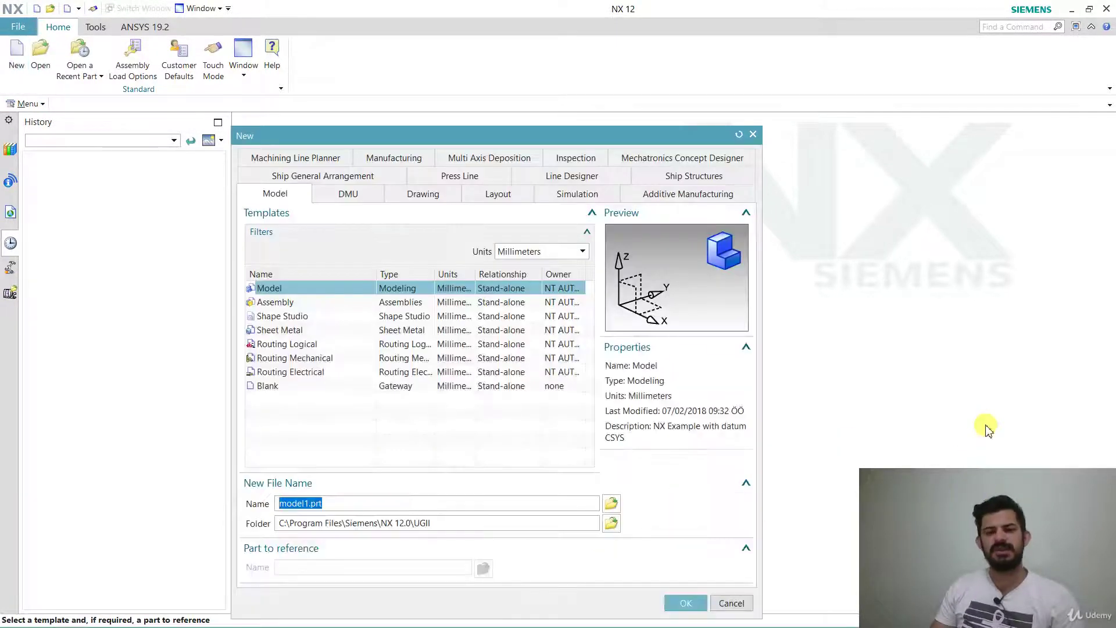
pyautogui.write('project curve')
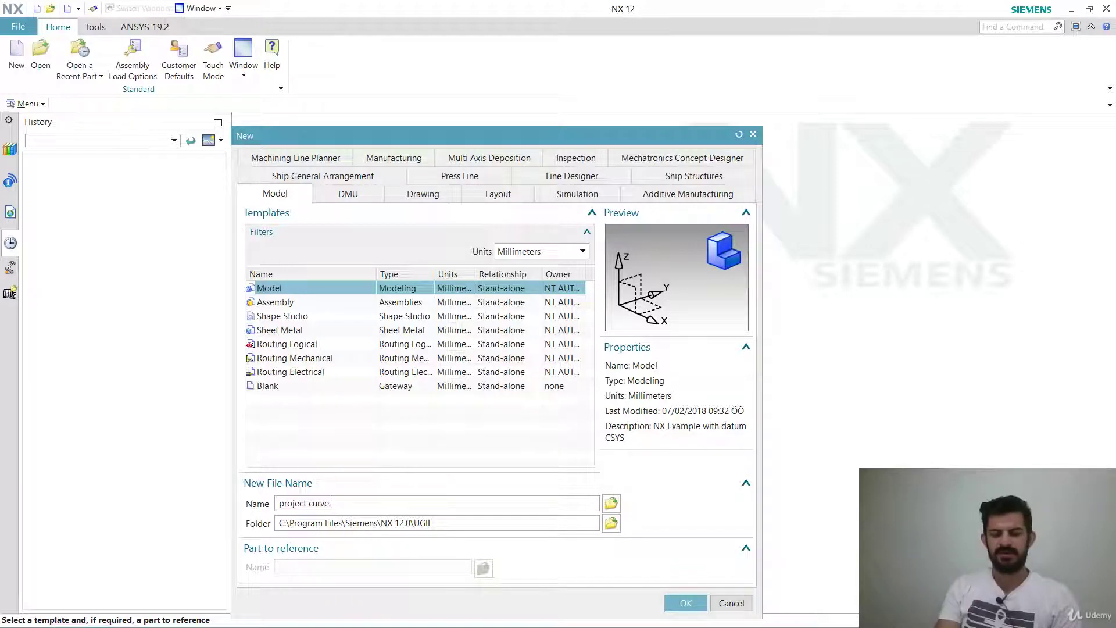
pyautogui.press('Return')
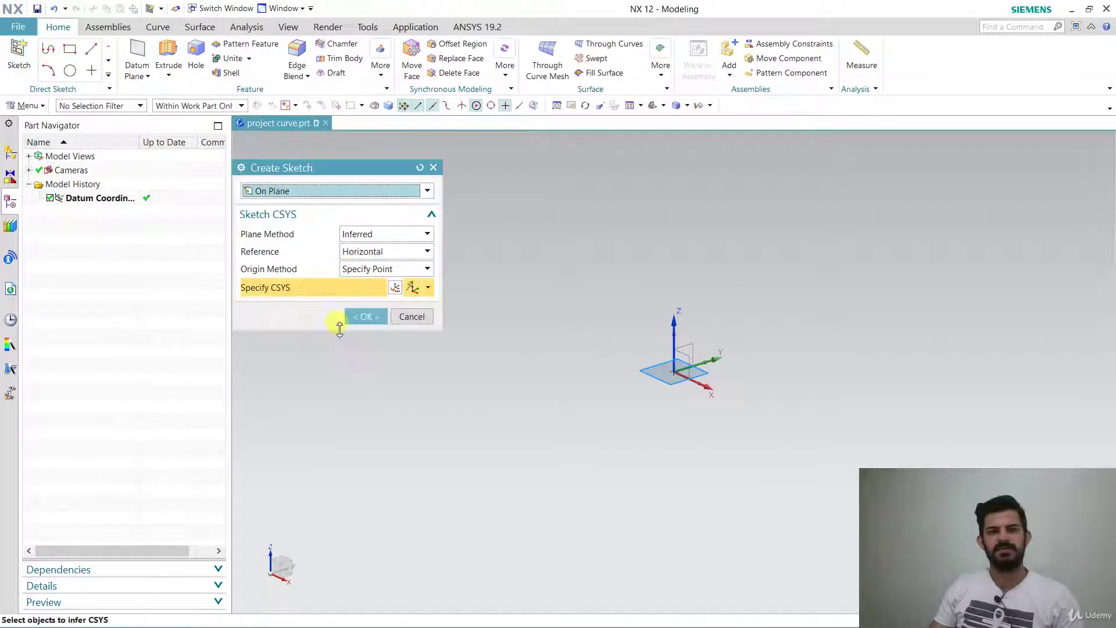
# Start a sketch on the default XY plane
pyautogui.click(411, 316)
pyautogui.click(157, 27)
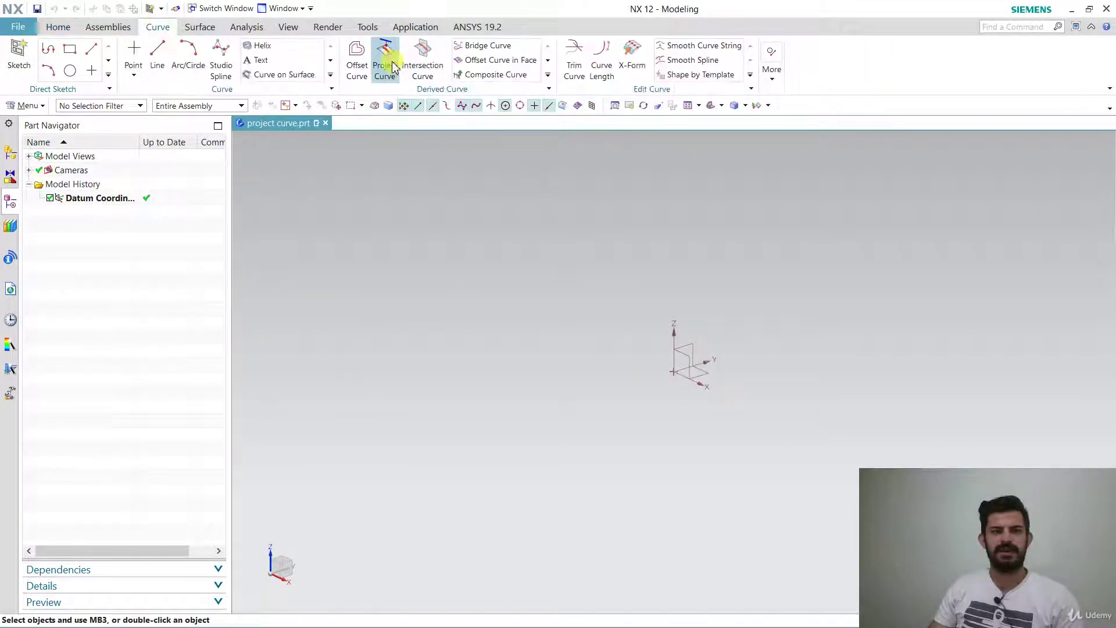
pyautogui.click(57, 30)
pyautogui.click(19, 57)
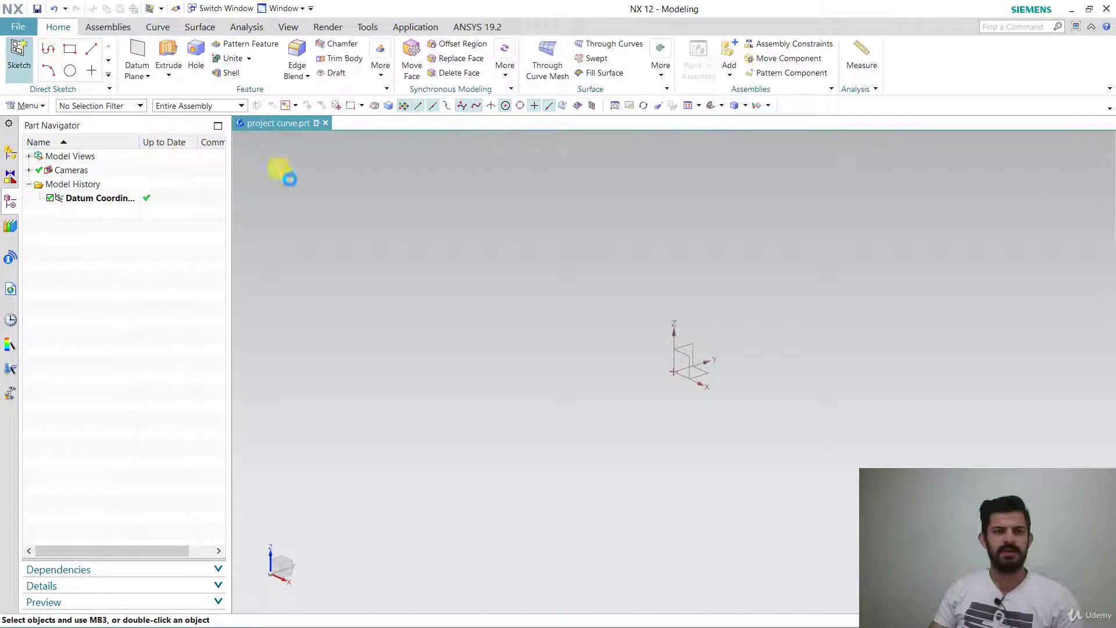
pyautogui.middleClick(971, 260)
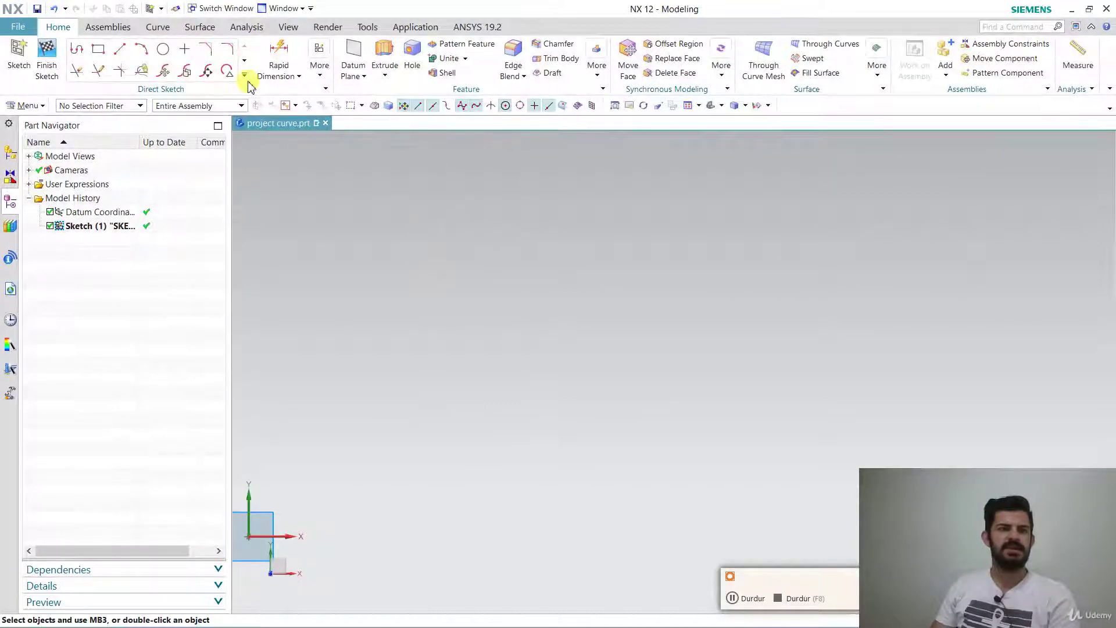
# Draw a degree 5 studio spline through seven points as a long horizontal wave beside the origin
pyautogui.click(157, 27)
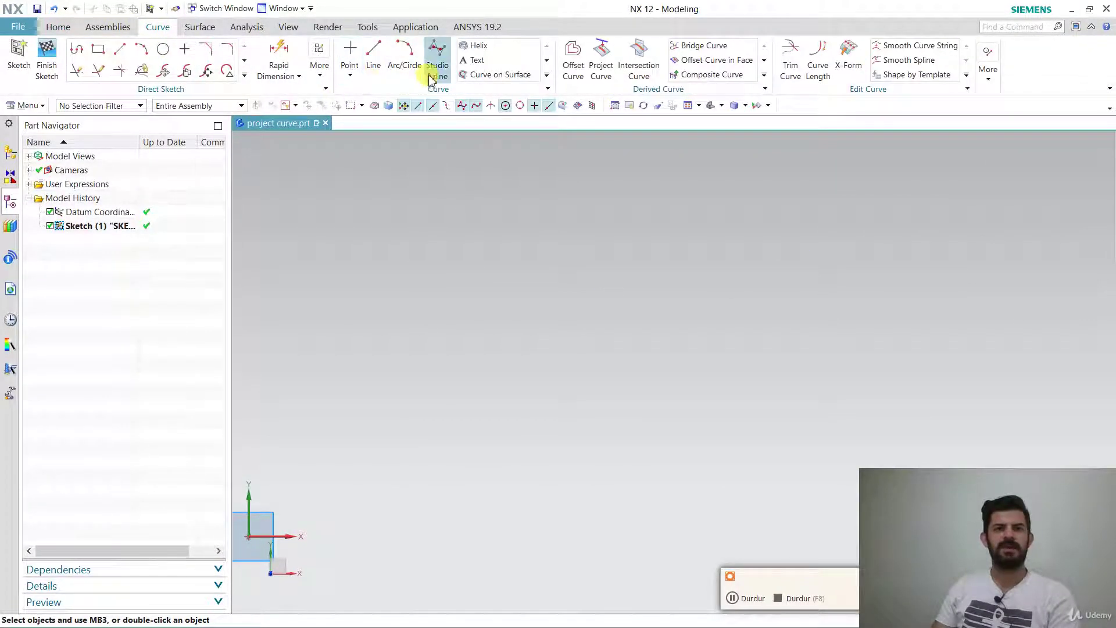
pyautogui.click(437, 51)
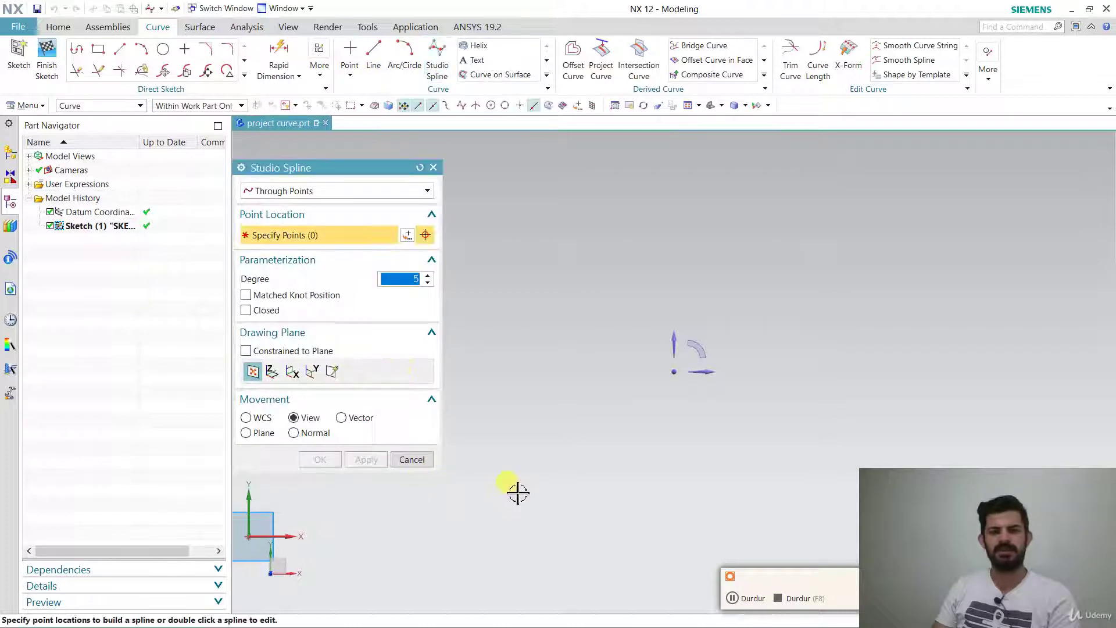
pyautogui.moveTo(348, 170); pyautogui.dragTo(1064, 162)
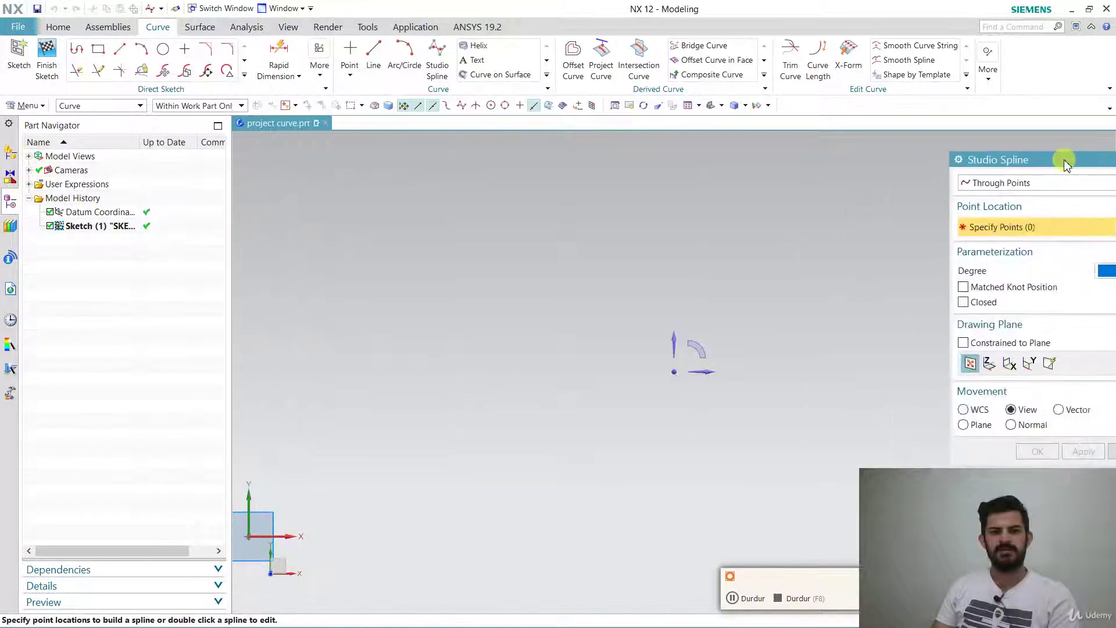
pyautogui.scroll(-3, 384, 293)
pyautogui.click(370, 317)
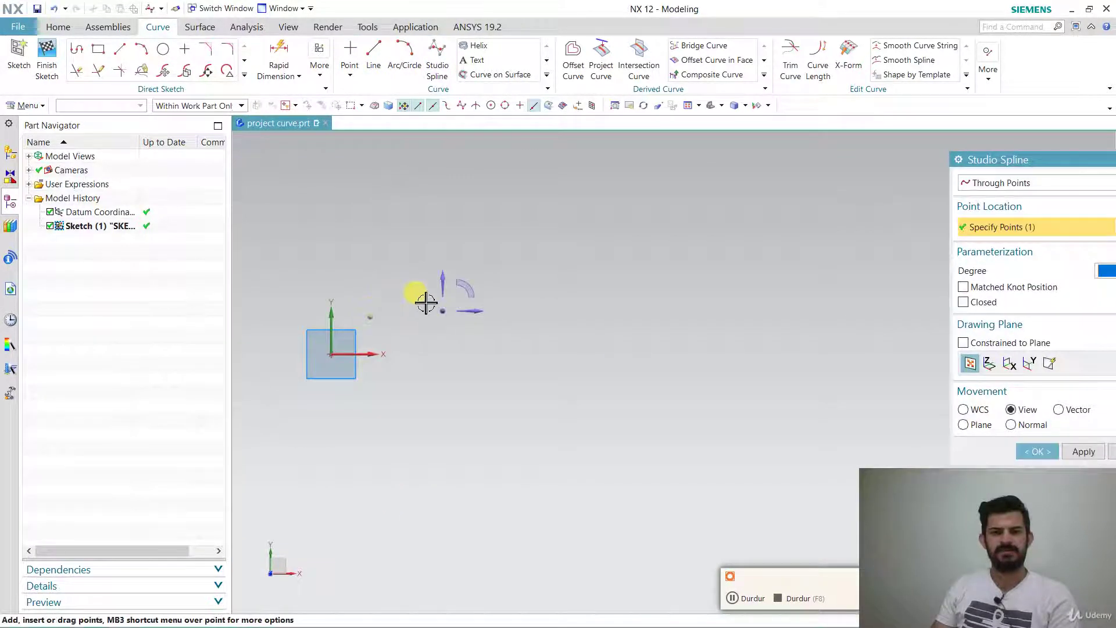
pyautogui.click(424, 301)
pyautogui.click(512, 317)
pyautogui.click(572, 303)
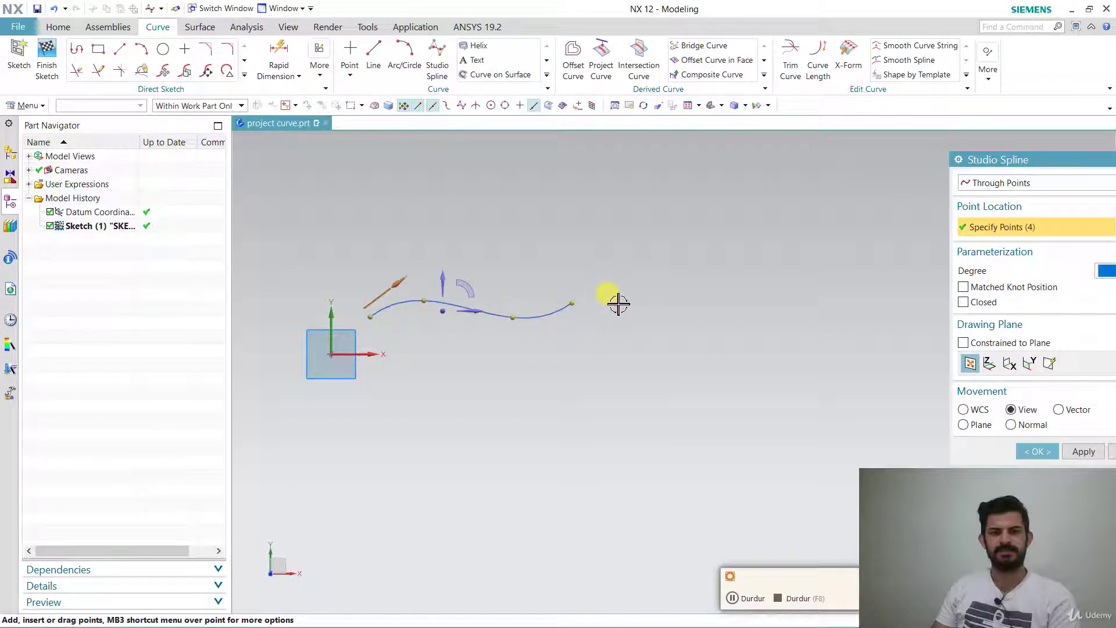
pyautogui.click(633, 304)
pyautogui.click(709, 325)
pyautogui.click(748, 310)
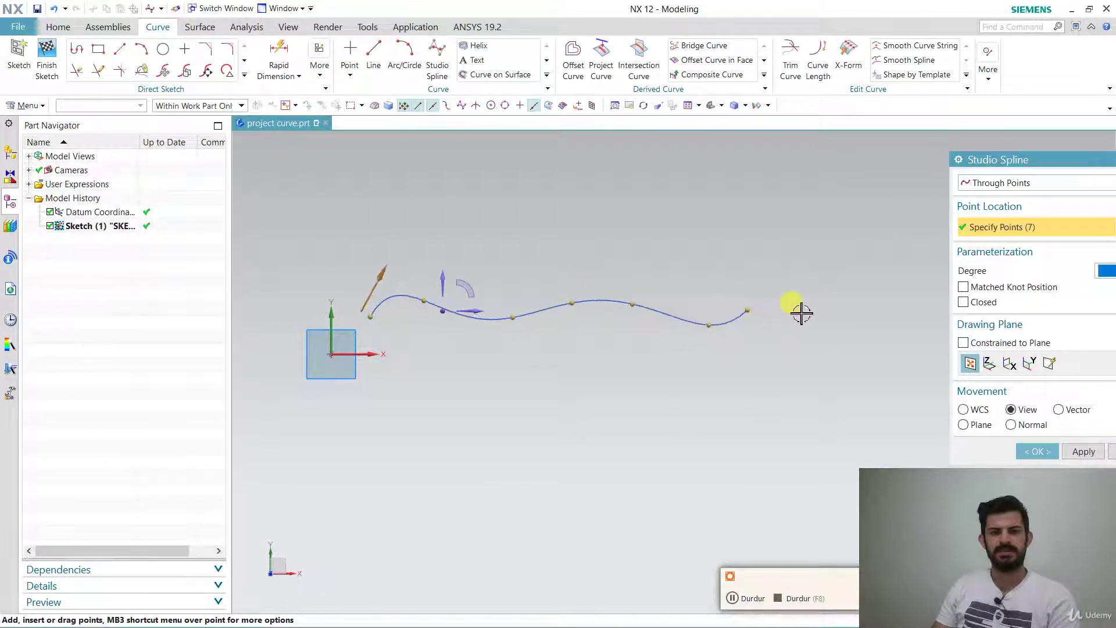
pyautogui.moveTo(1024, 160); pyautogui.dragTo(773, 82)
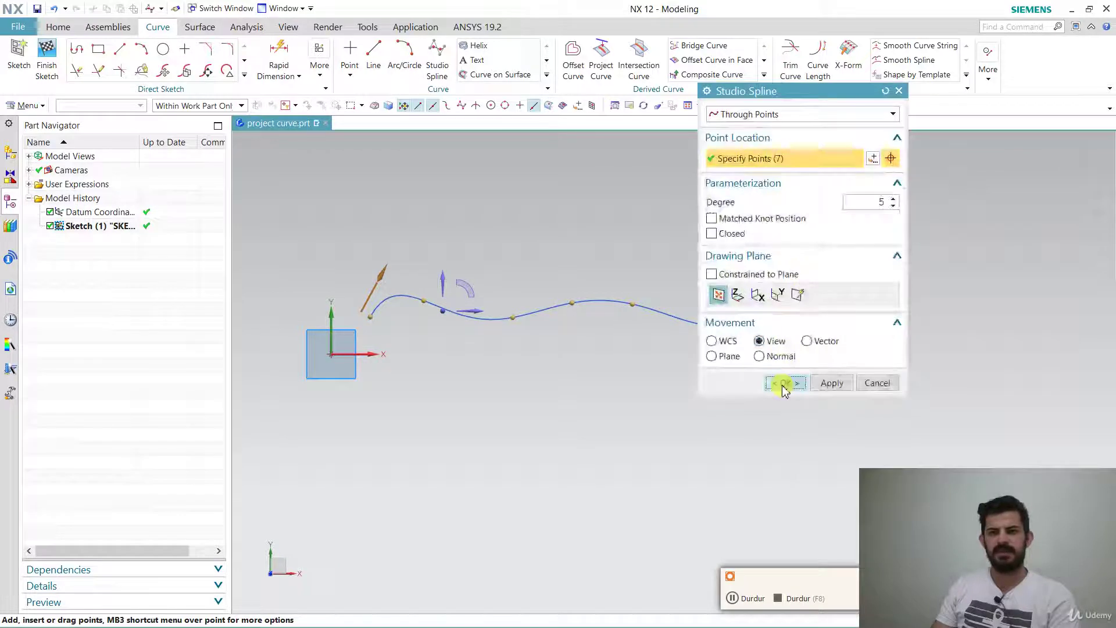
pyautogui.click(784, 379)
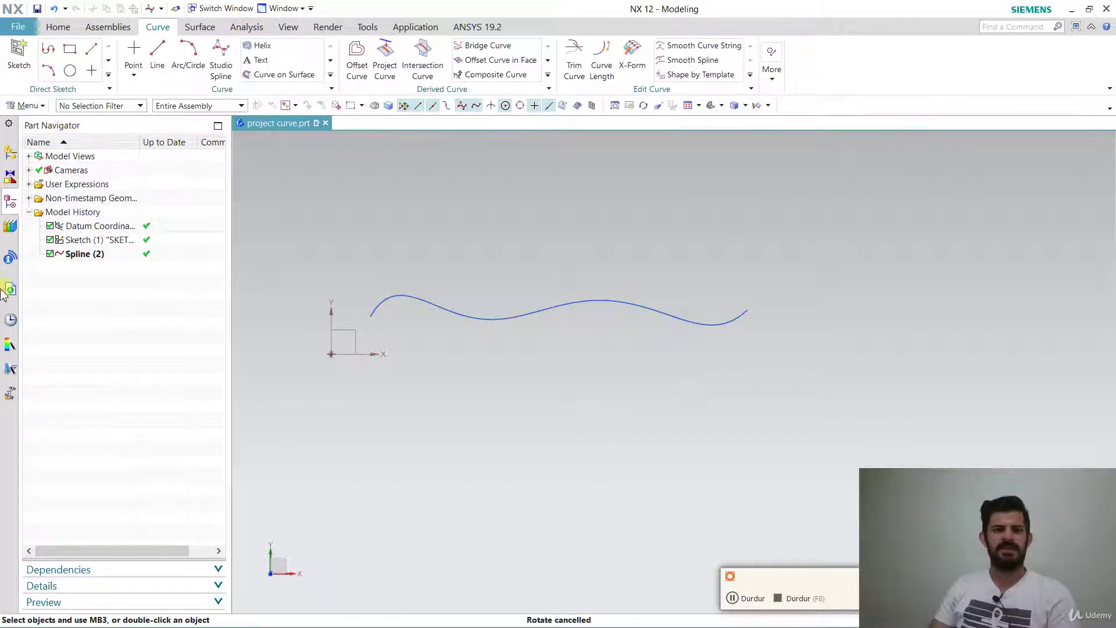
# Extrude the wavy spline with a start distance of 40 mm and an end distance of 0 mm
pyautogui.click(60, 27)
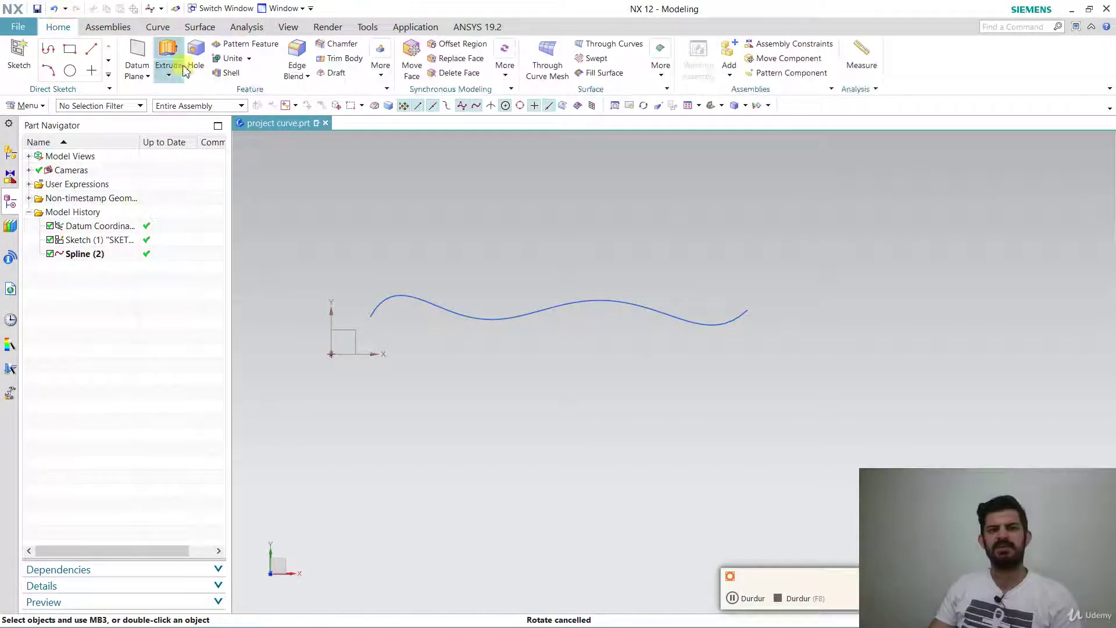
pyautogui.click(168, 58)
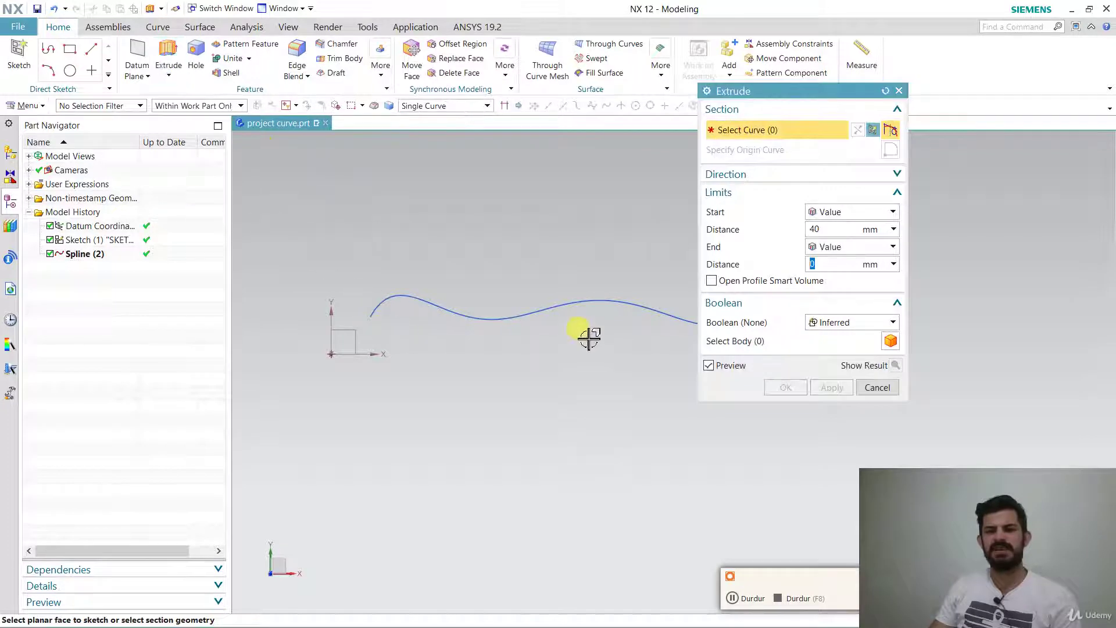
pyautogui.click(559, 310)
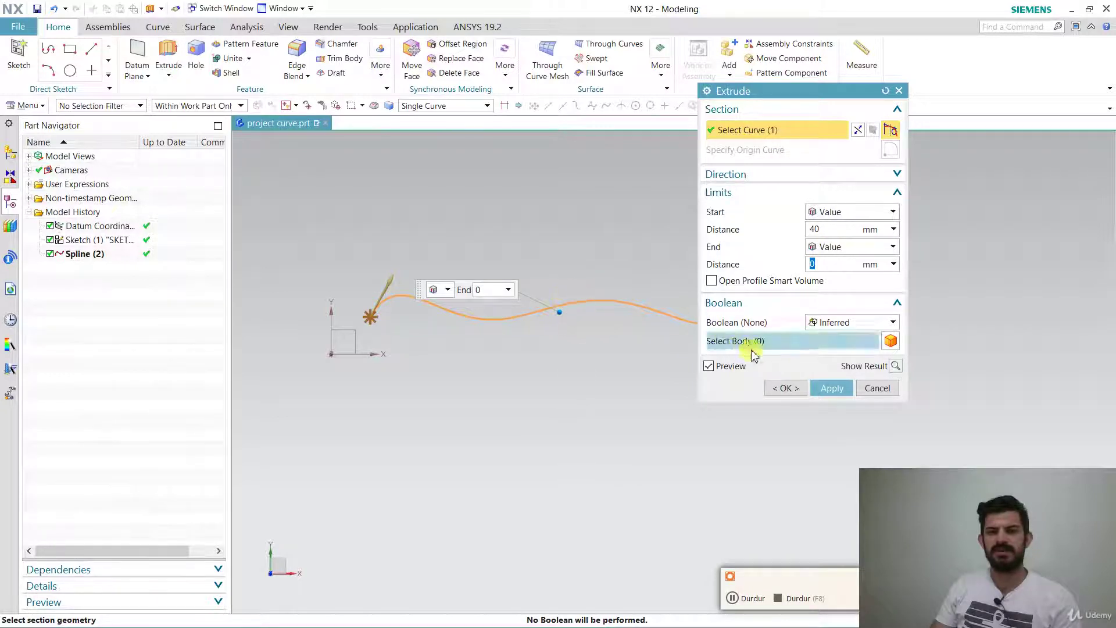
pyautogui.click(830, 388)
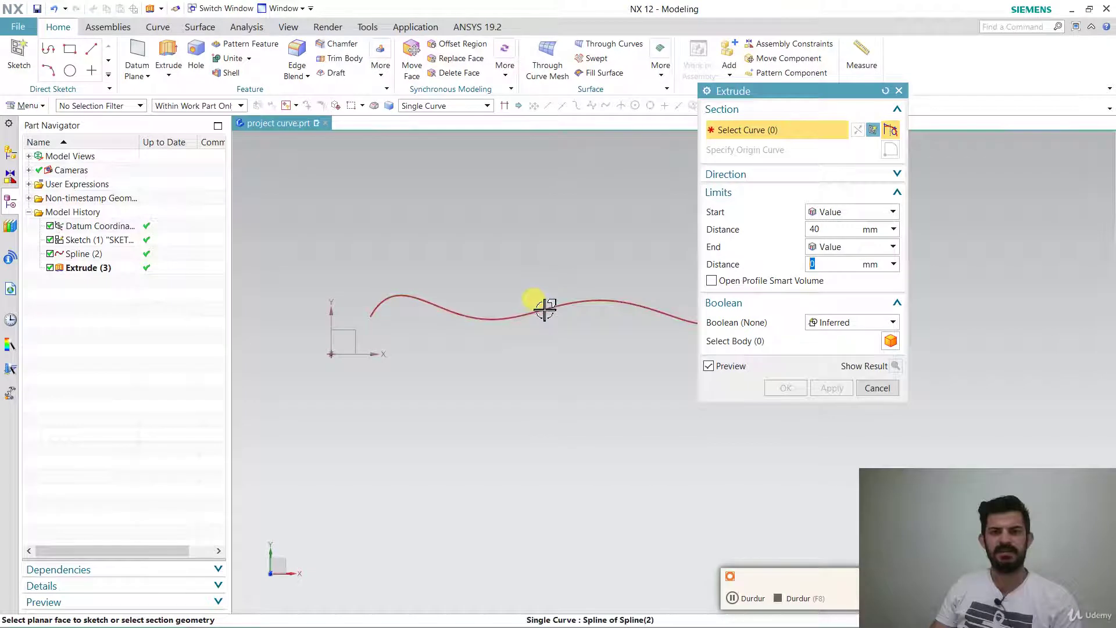
# Extrude the same spline a second time, keeping the 40 mm start and 0 mm end distances
pyautogui.click(547, 311)
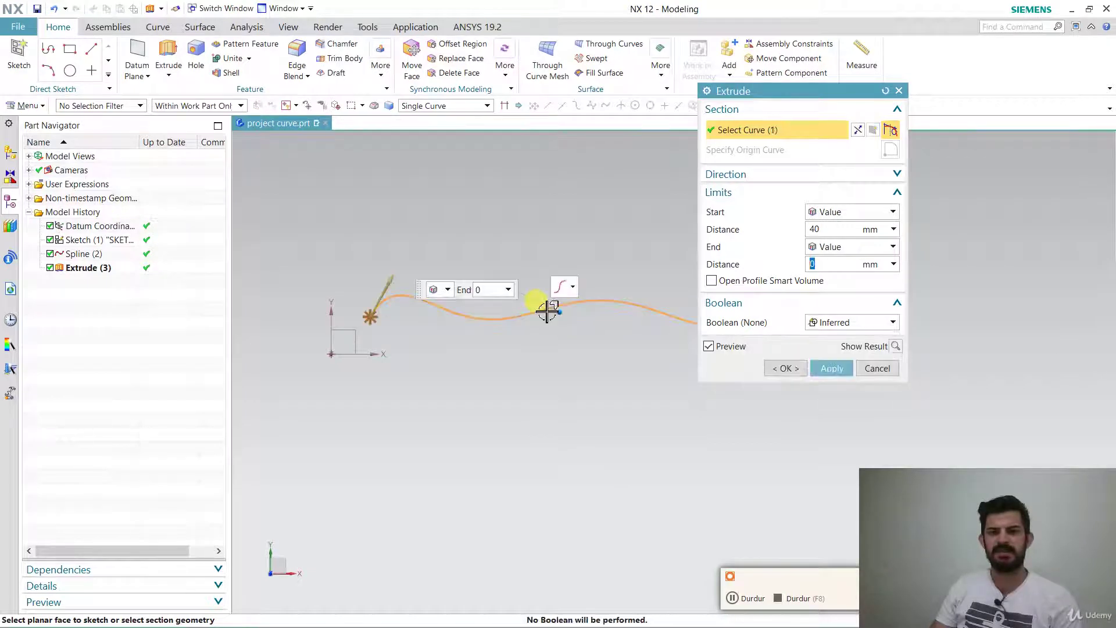
pyautogui.click(840, 228)
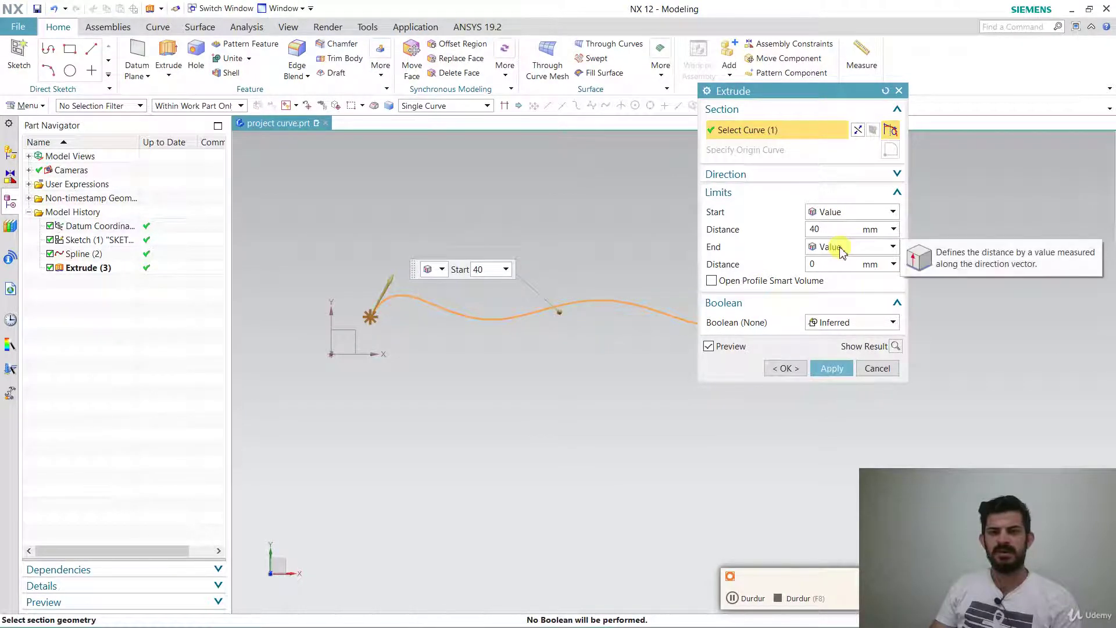
pyautogui.click(832, 264)
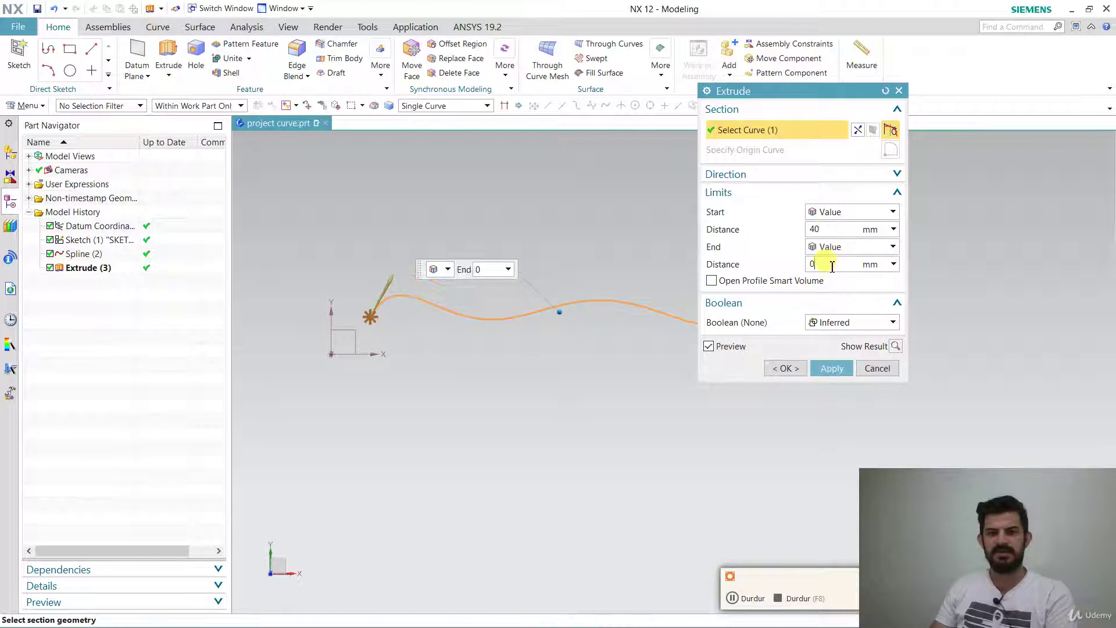
pyautogui.click(798, 369)
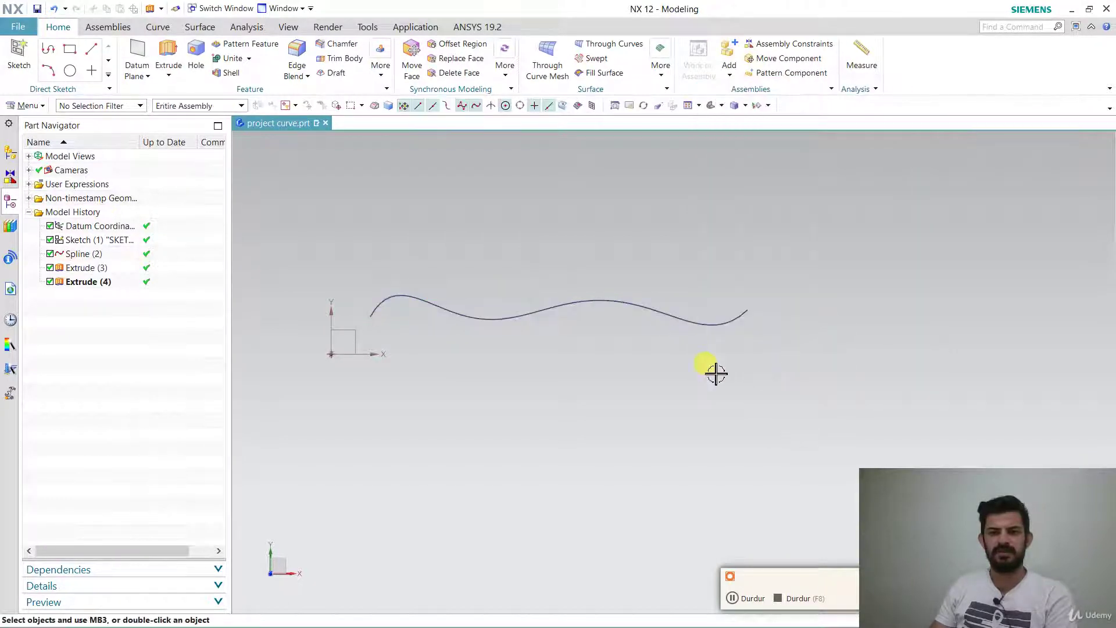
# Create another sketch on the XY plane at the origin
pyautogui.rightClick(655, 366)
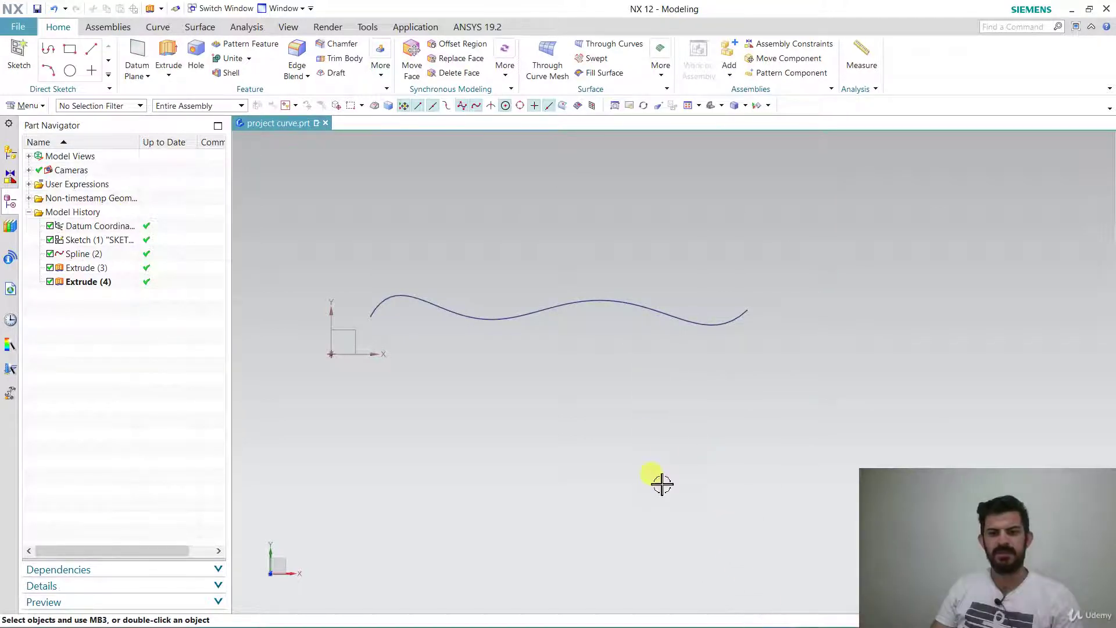
pyautogui.rightClick(620, 361)
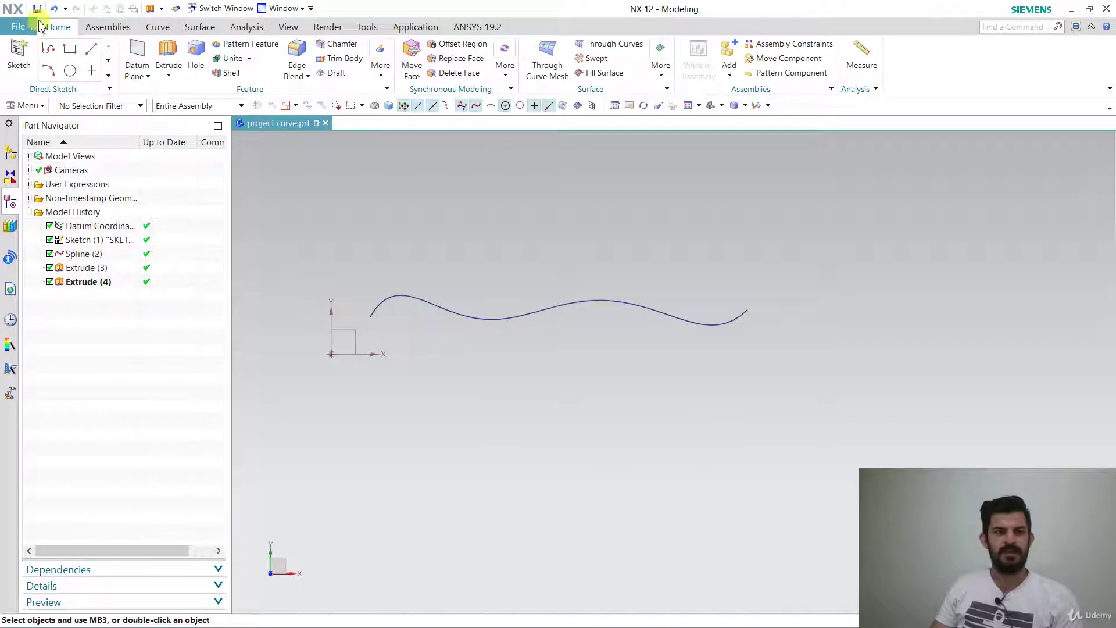
pyautogui.click(19, 53)
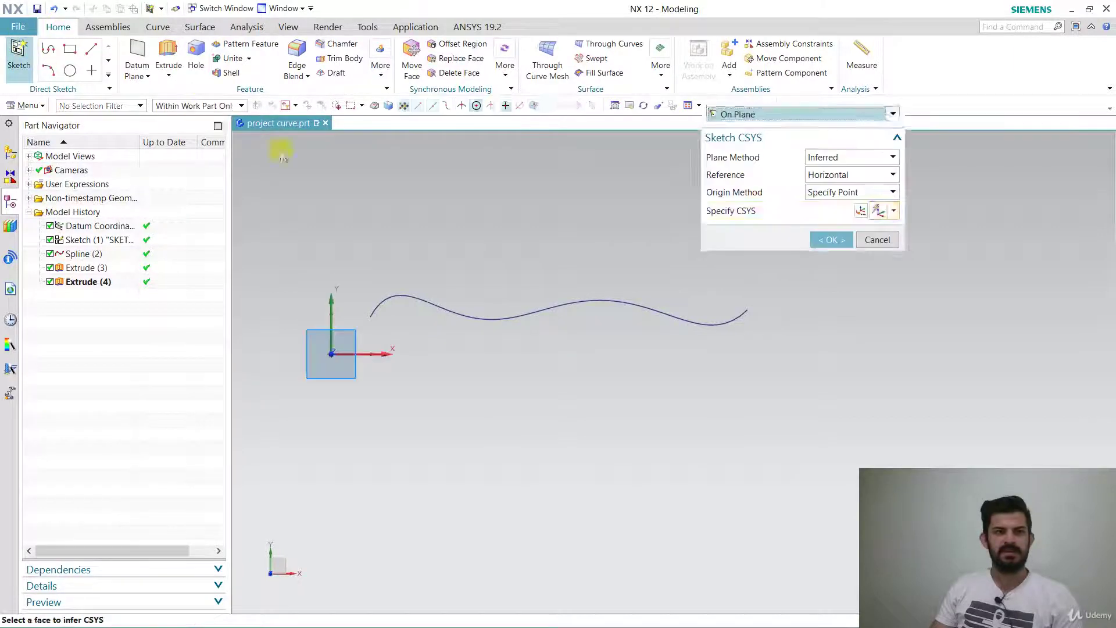
pyautogui.click(827, 240)
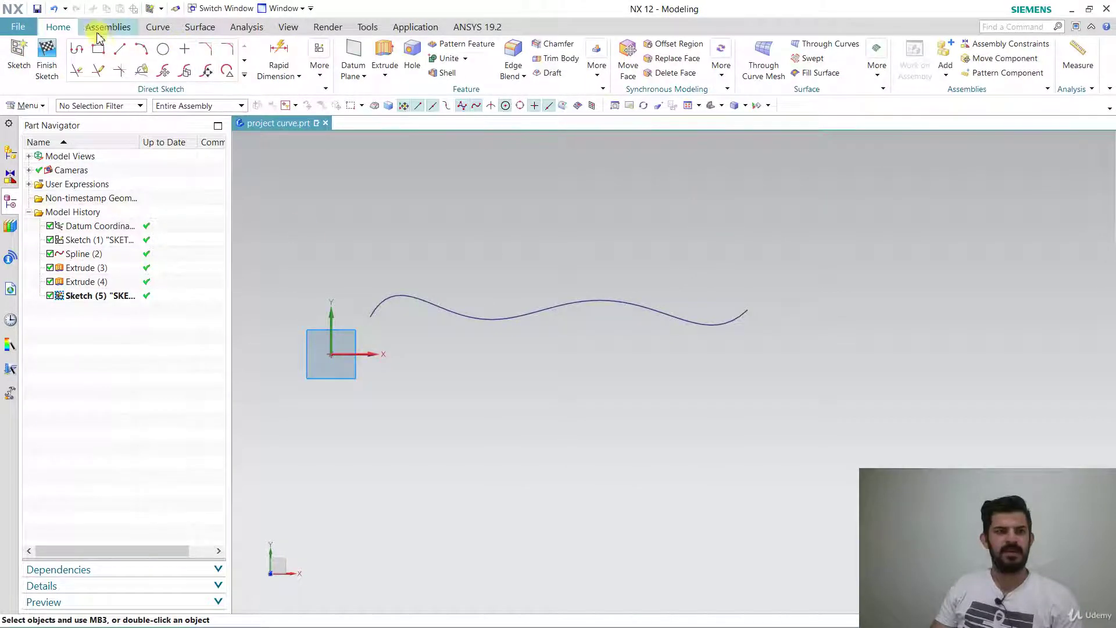
# Extrude the wavy spline once more from 40 mm to 0 mm and inspect the resulting surface in 3D
pyautogui.click(384, 53)
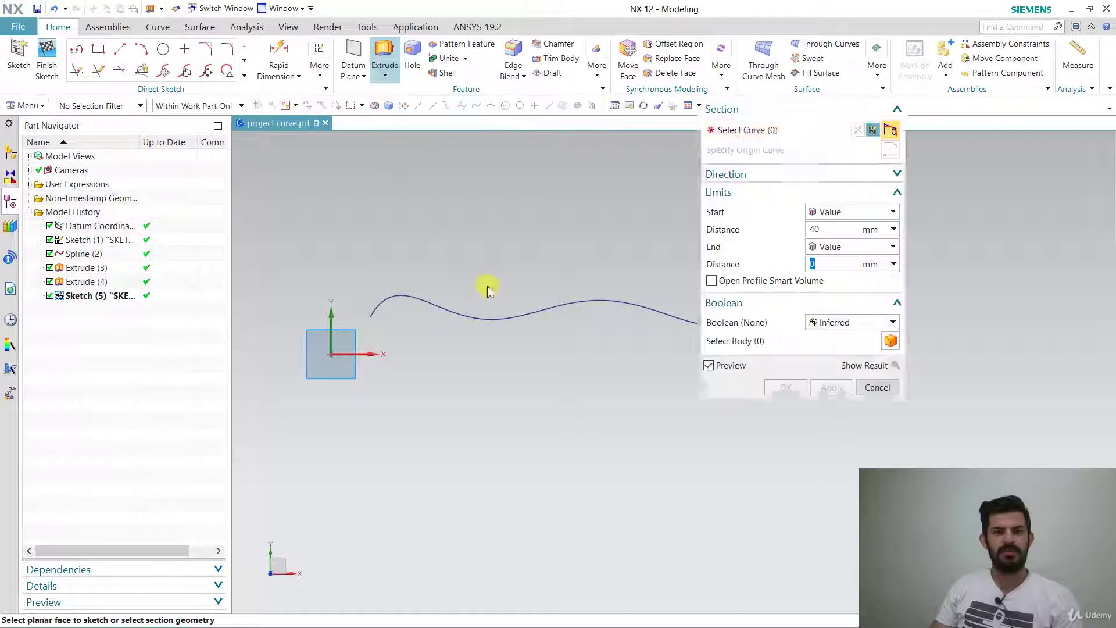
pyautogui.click(496, 318)
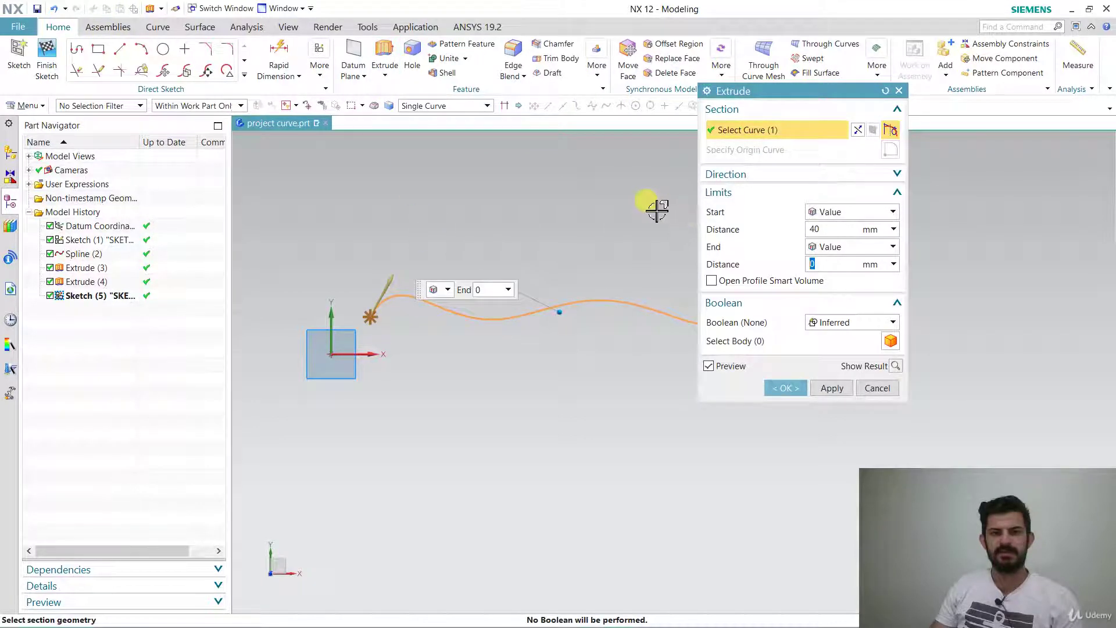
pyautogui.middleClick(571, 349)
pyautogui.moveTo(570, 349); pyautogui.dragTo(587, 473, button='middle')
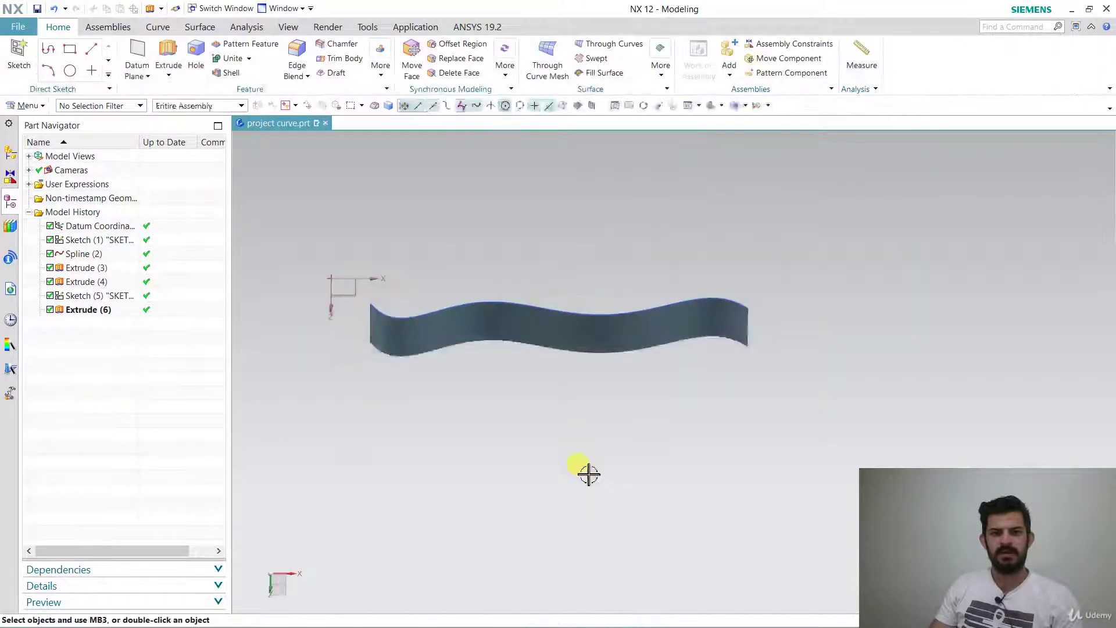
pyautogui.scroll(1, 589, 404)
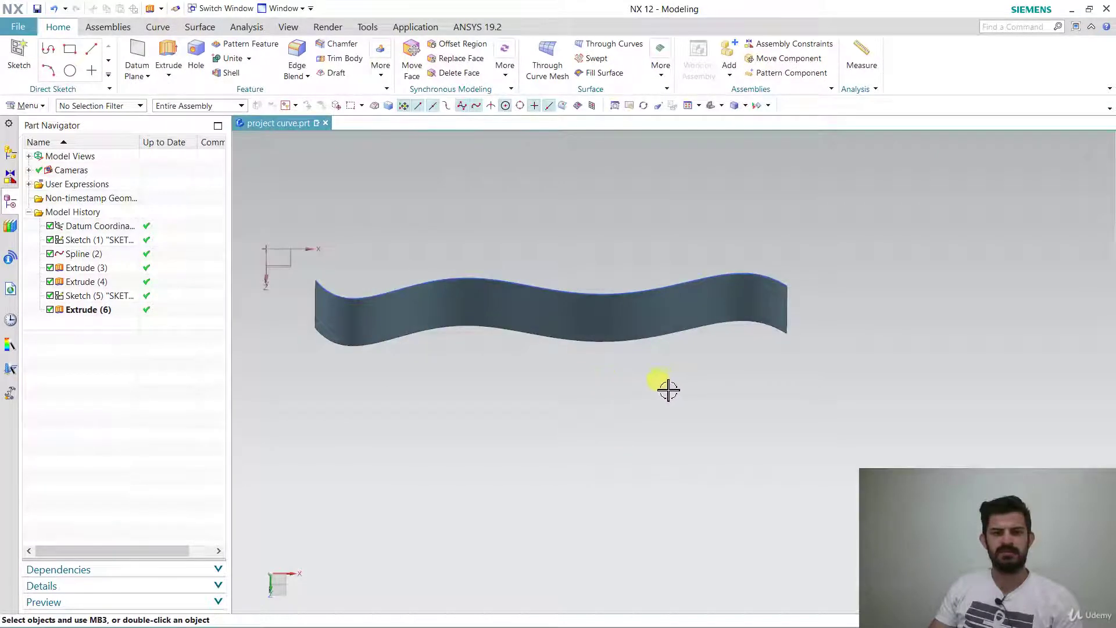
pyautogui.scroll(-3, 677, 390)
pyautogui.moveTo(687, 387); pyautogui.dragTo(635, 296, button='middle')
pyautogui.scroll(4, 635, 298)
pyautogui.scroll(-1, 634, 298)
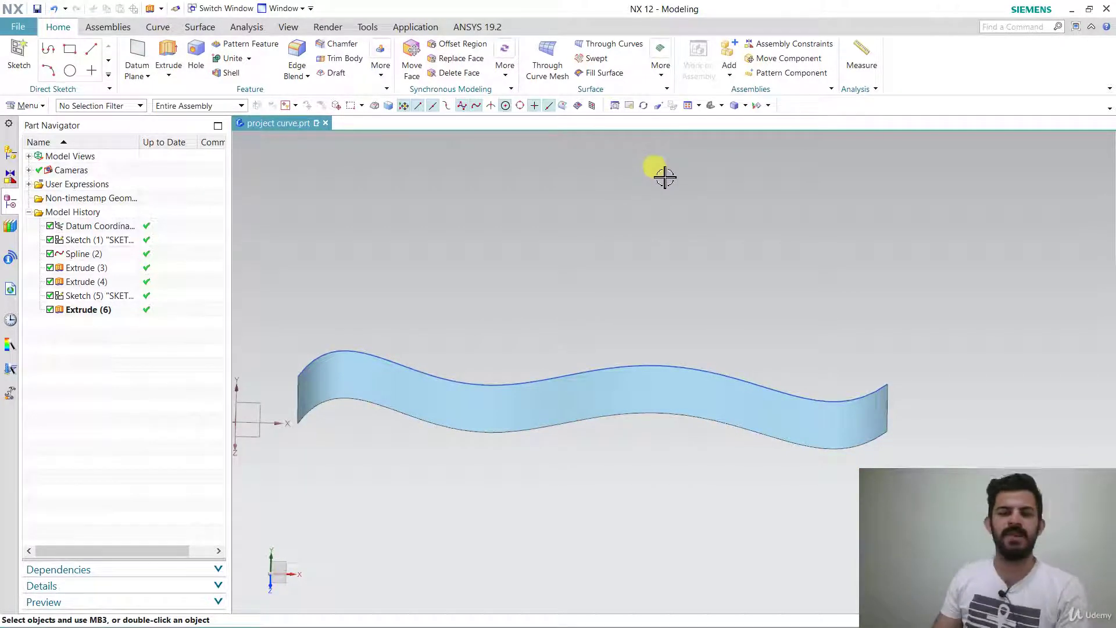
pyautogui.scroll(-1, 697, 236)
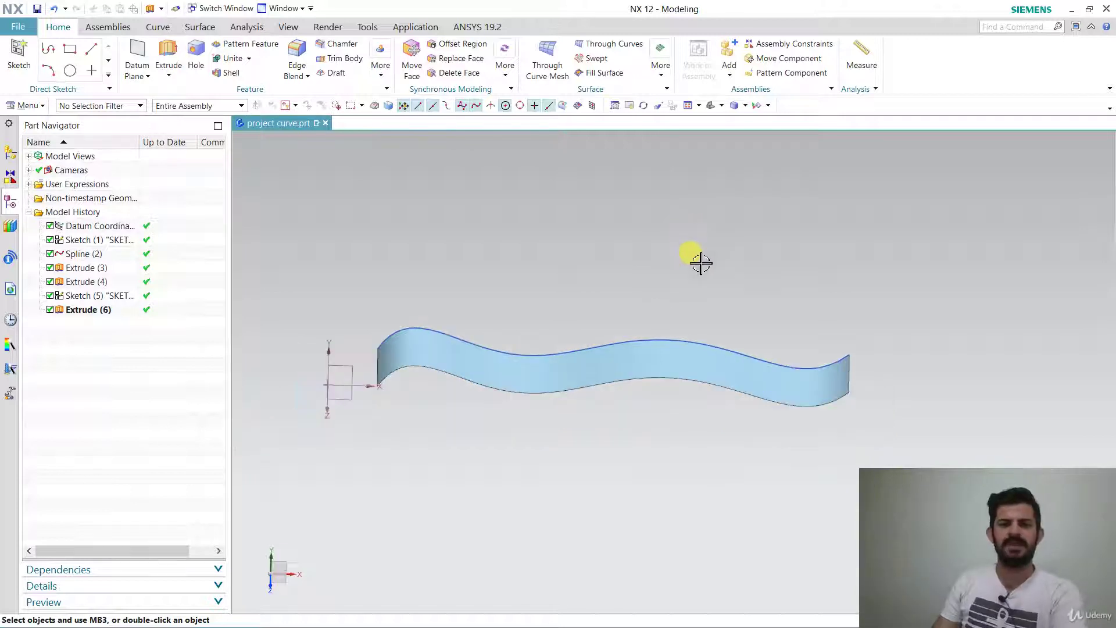
# Start a further sketch on the default XY plane, beside the wavy surface
pyautogui.click(18, 56)
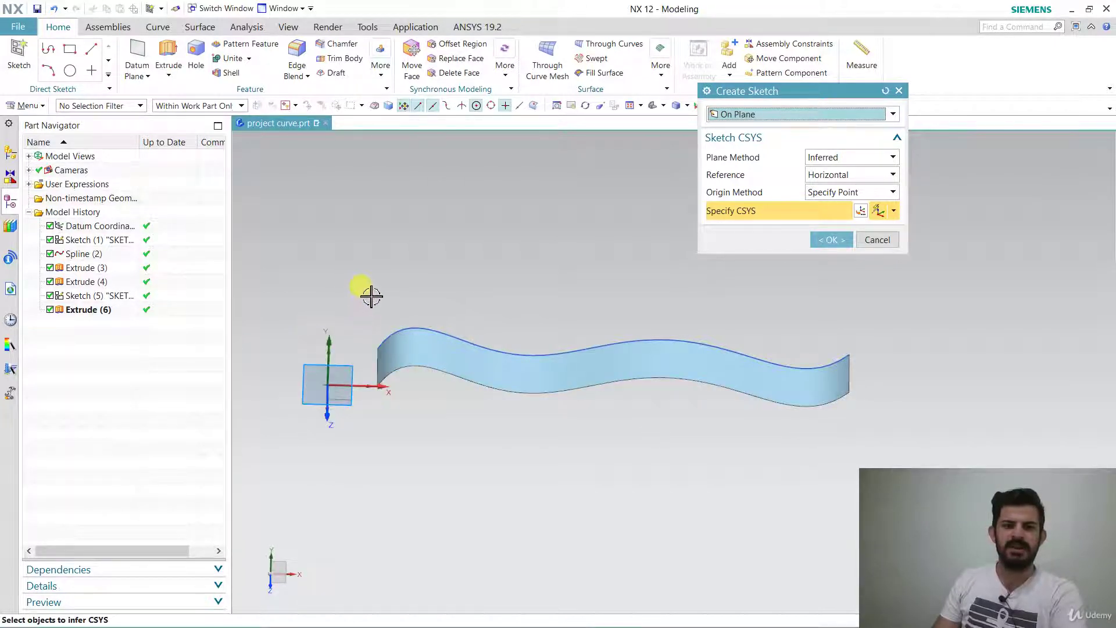
pyautogui.middleClick(611, 299)
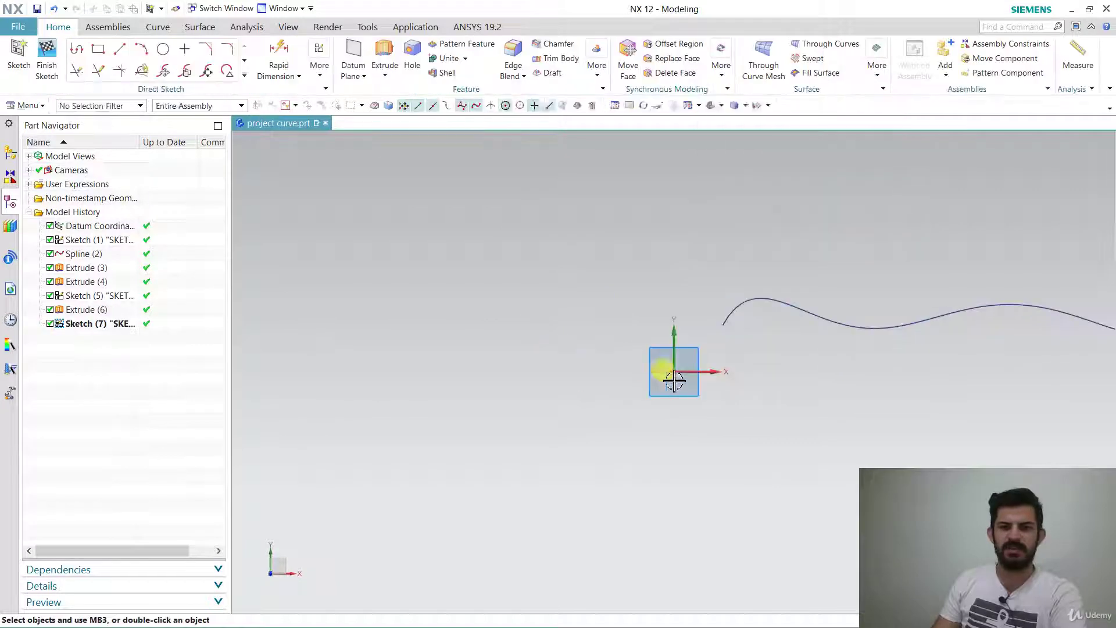
pyautogui.moveTo(1059, 367)
pyautogui.keyDown('shift'); pyautogui.mouseDown(button='middle')
pyautogui.moveTo(1109, 351)
pyautogui.moveTo(1086, 344)
pyautogui.mouseUp(button='middle'); pyautogui.keyUp('shift')
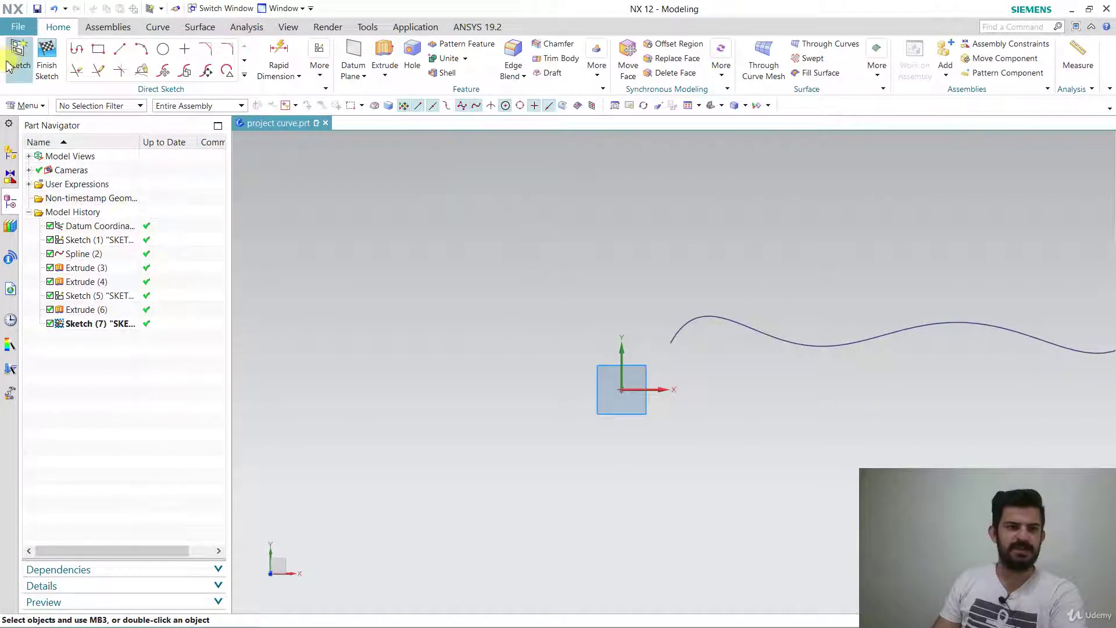
# Close the empty sketch and draw a rectangle in a new XZ-plane sketch, facing the wavy surface near the origin
pyautogui.click(46, 61)
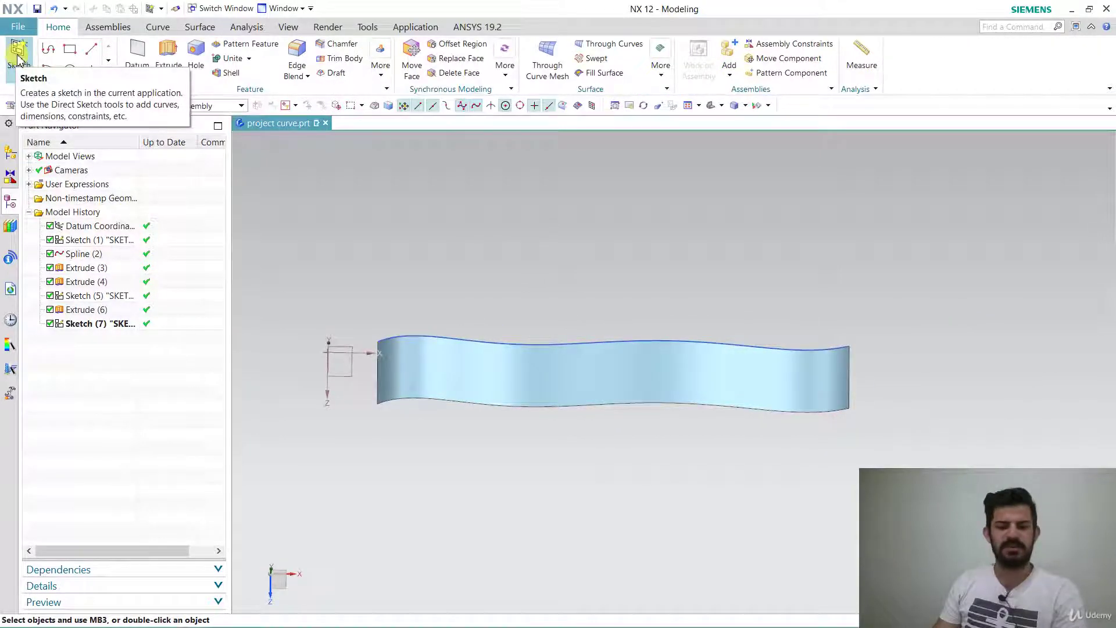
pyautogui.click(37, 50)
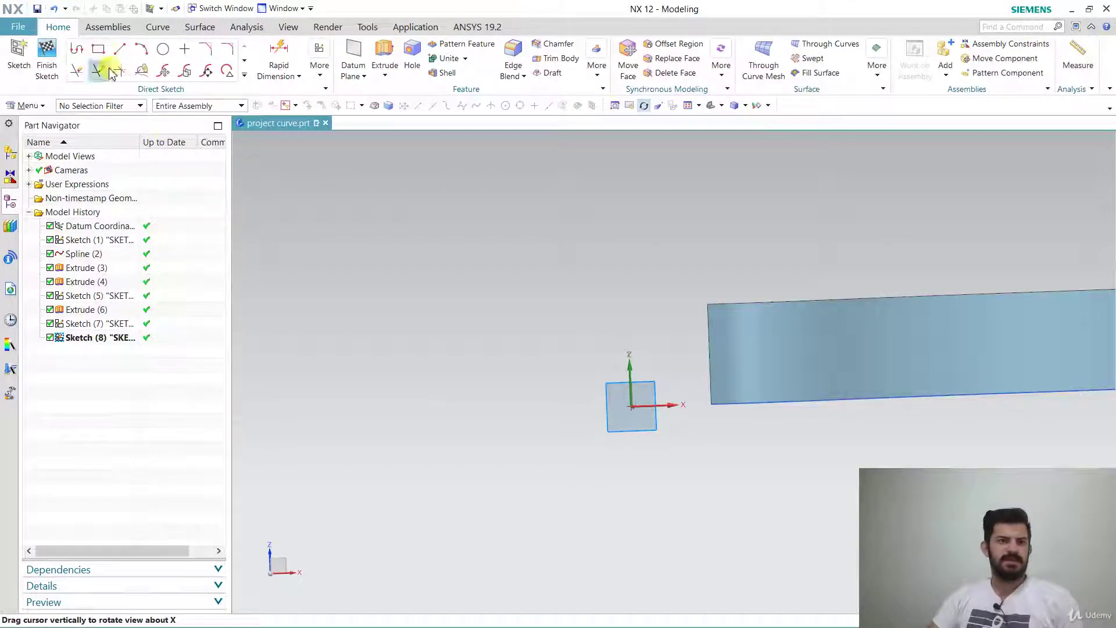
pyautogui.click(99, 49)
pyautogui.click(800, 323)
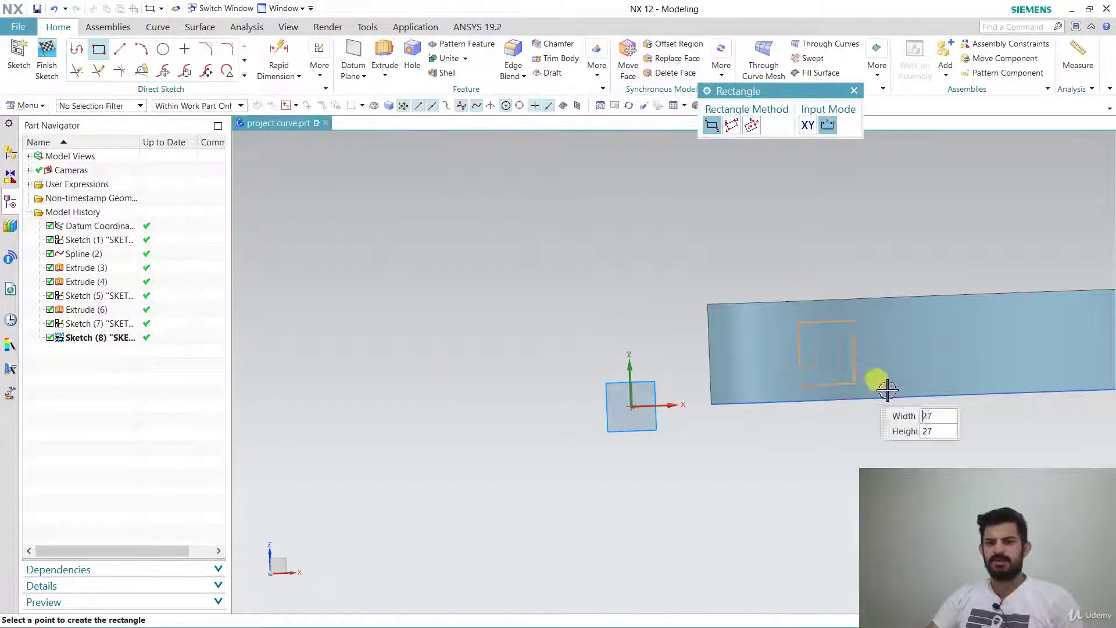
pyautogui.click(1007, 381)
pyautogui.moveTo(997, 418)
pyautogui.mouseDown(button='middle')
pyautogui.moveTo(979, 366)
pyautogui.moveTo(986, 320)
pyautogui.moveTo(961, 329)
pyautogui.moveTo(984, 339)
pyautogui.moveTo(959, 388)
pyautogui.mouseUp(button='middle')
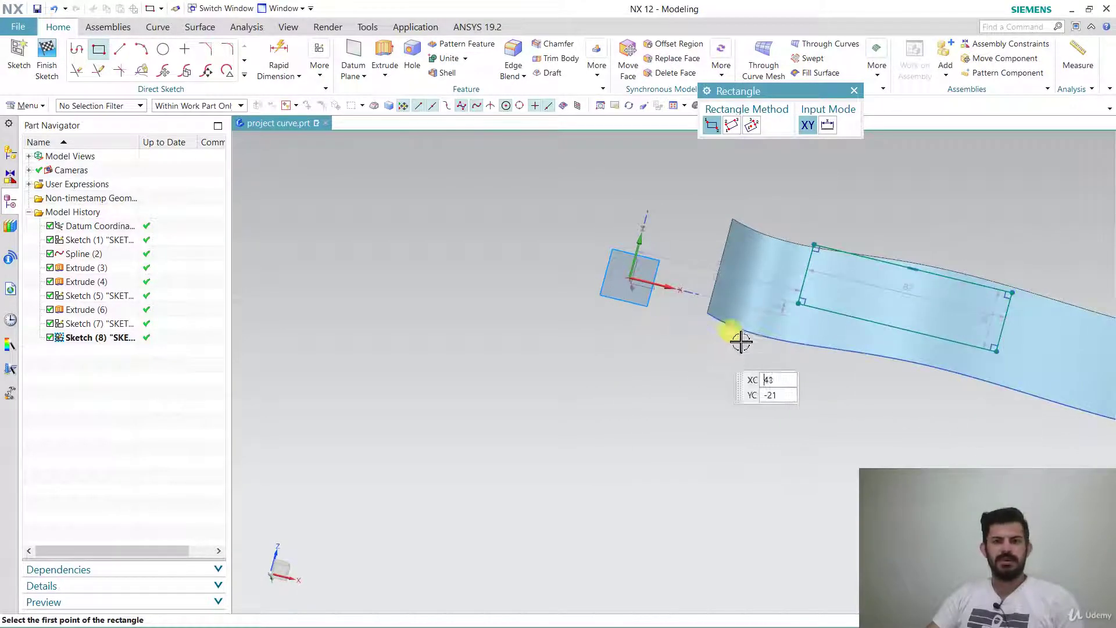
pyautogui.click(855, 92)
pyautogui.moveTo(923, 396)
pyautogui.mouseDown(button='middle')
pyautogui.moveTo(930, 408)
pyautogui.moveTo(922, 332)
pyautogui.moveTo(938, 406)
pyautogui.mouseUp(button='middle')
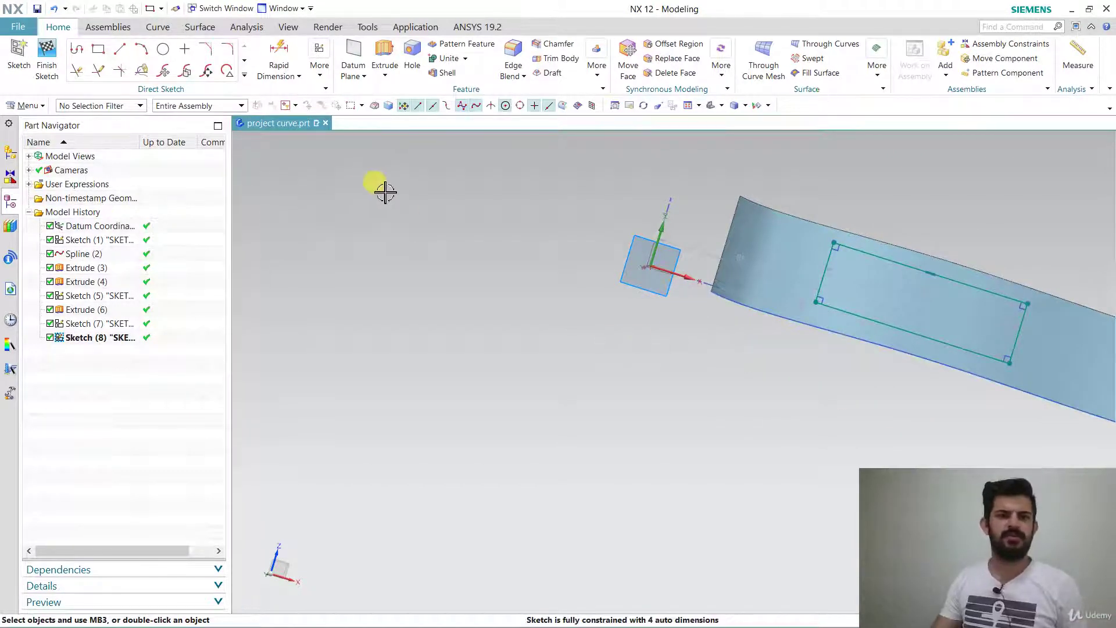
pyautogui.click(46, 65)
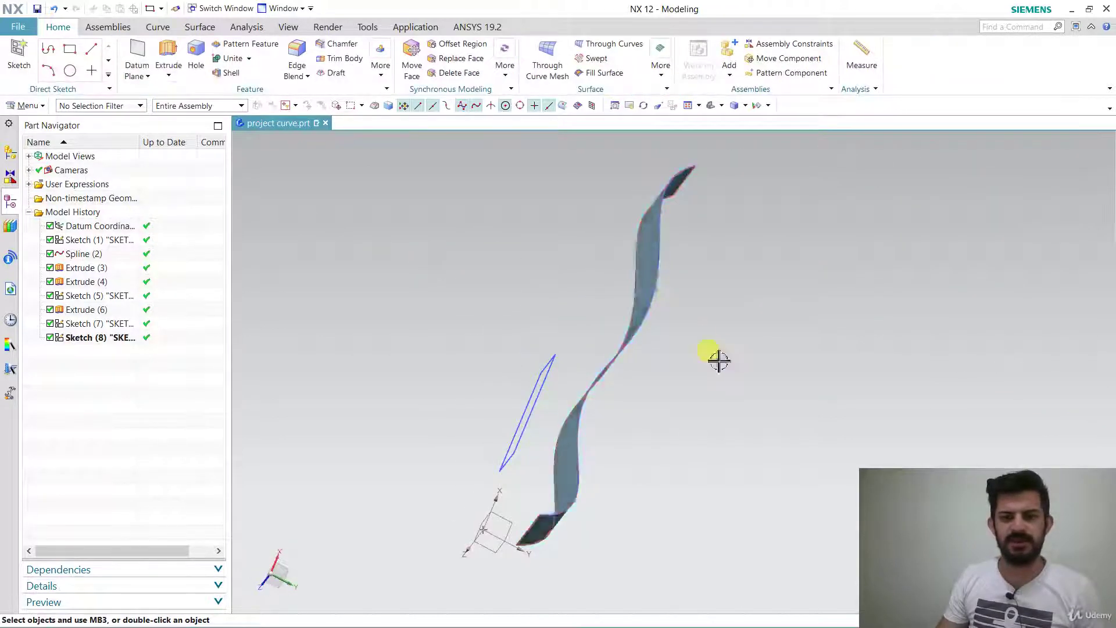
pyautogui.moveTo(717, 359)
pyautogui.mouseDown(button='middle')
pyautogui.moveTo(813, 379)
pyautogui.moveTo(742, 294)
pyautogui.moveTo(655, 308)
pyautogui.mouseUp(button='middle')
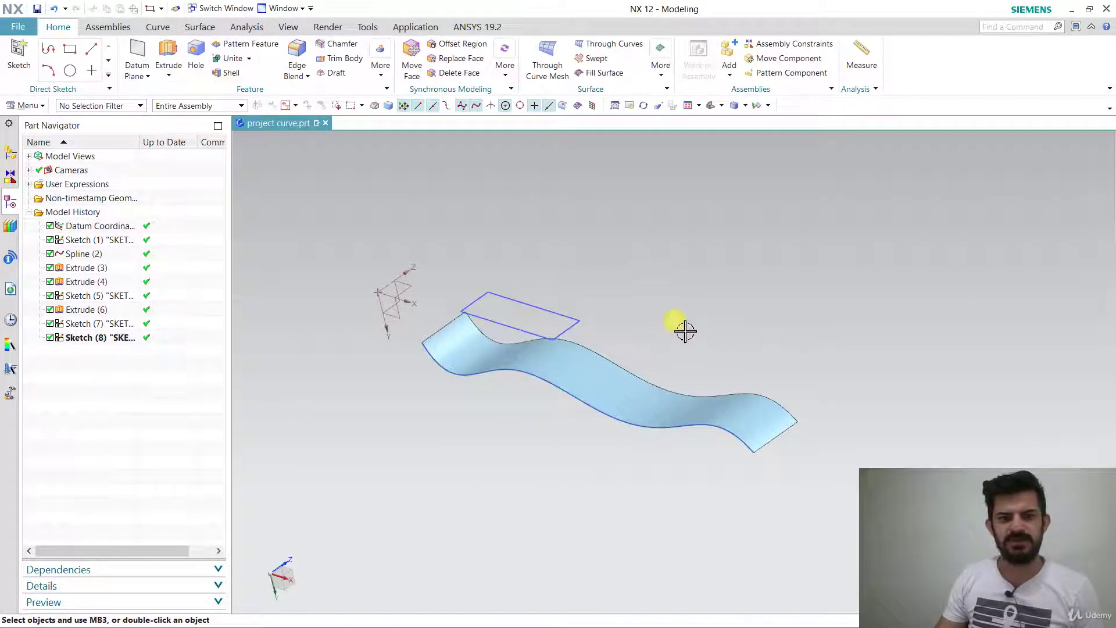
# Set up a Project Curve operation that projects the four rectangle lines onto the wavy surface with direction Along Face Normal
pyautogui.click(157, 27)
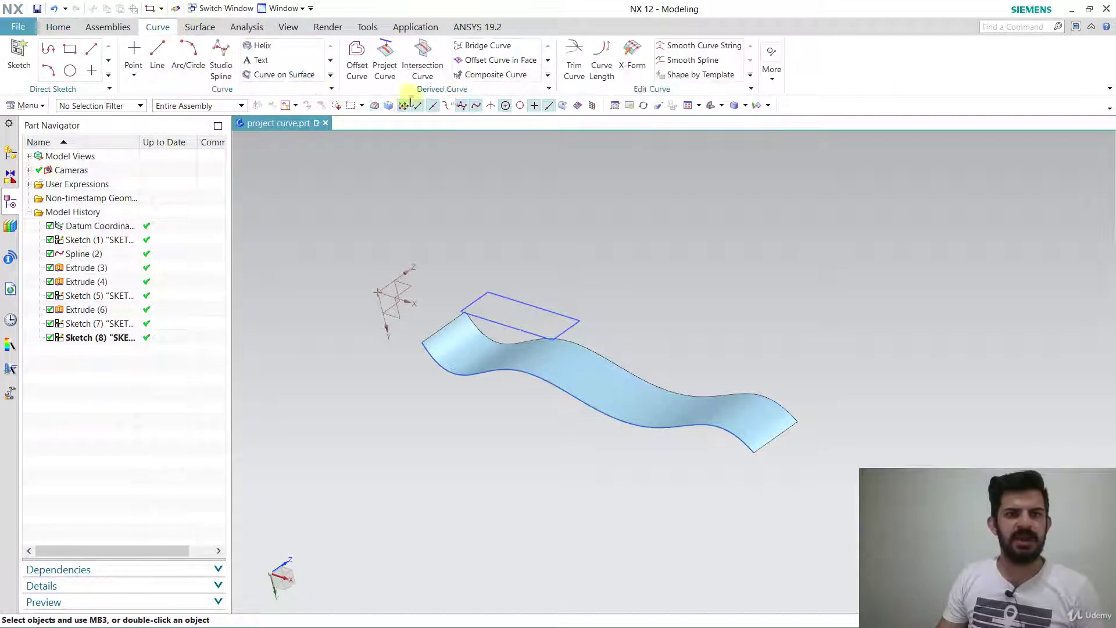
pyautogui.click(383, 69)
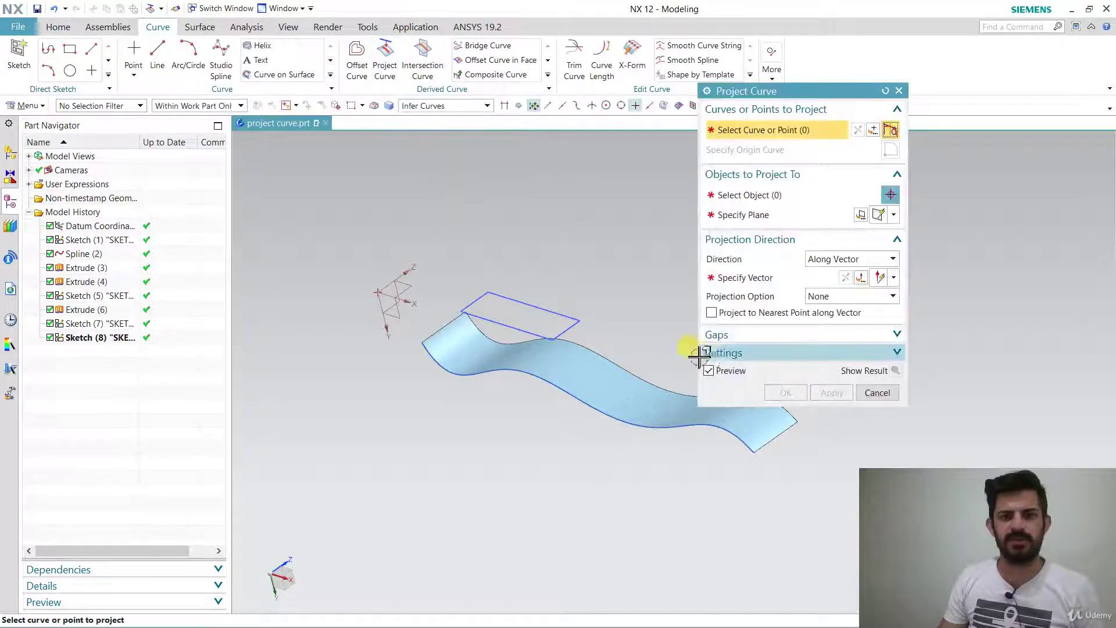
pyautogui.click(572, 322)
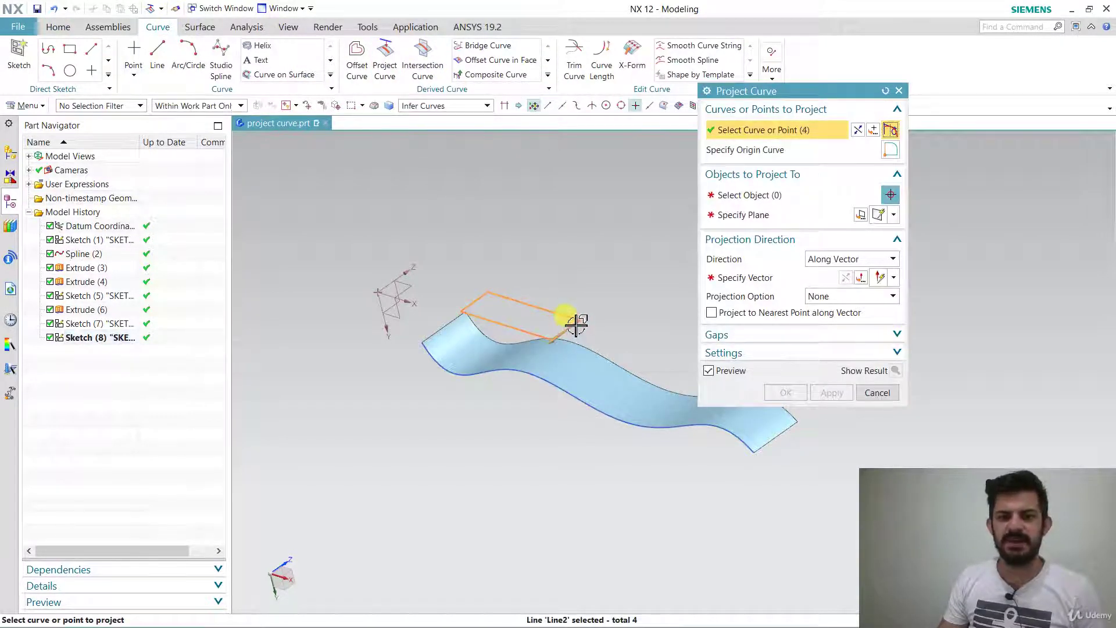
pyautogui.click(755, 196)
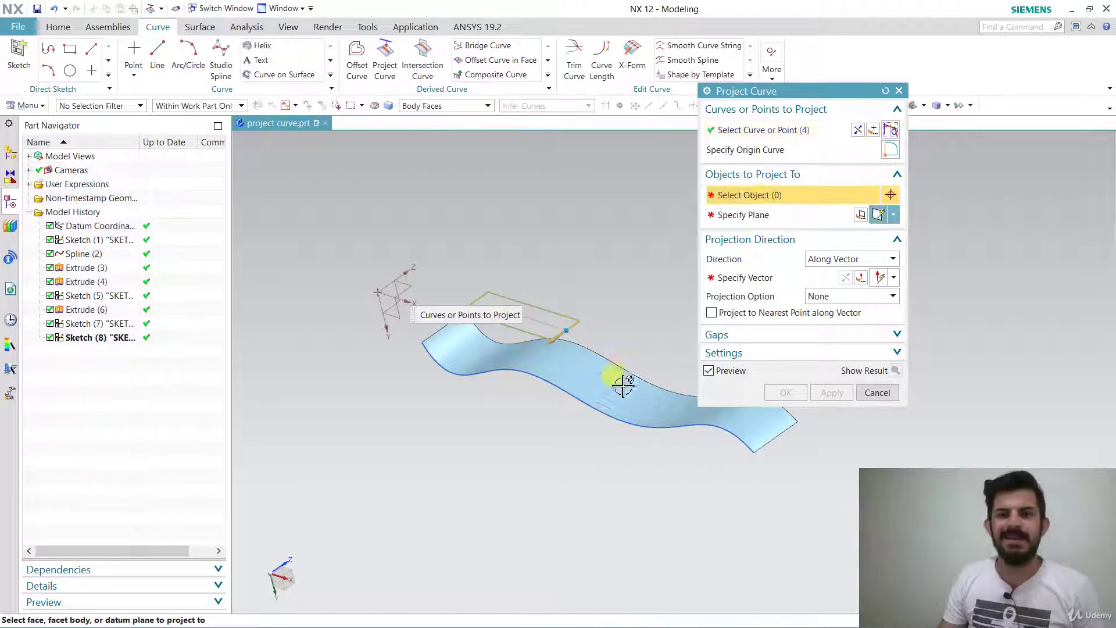
pyautogui.click(569, 376)
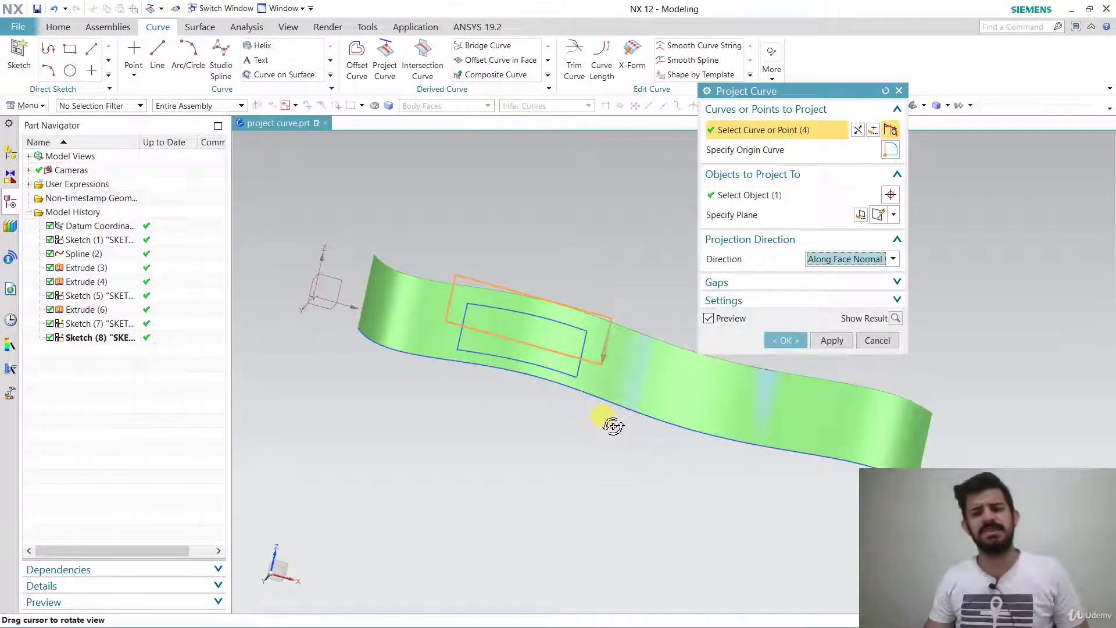
pyautogui.moveTo(618, 453); pyautogui.dragTo(606, 410)
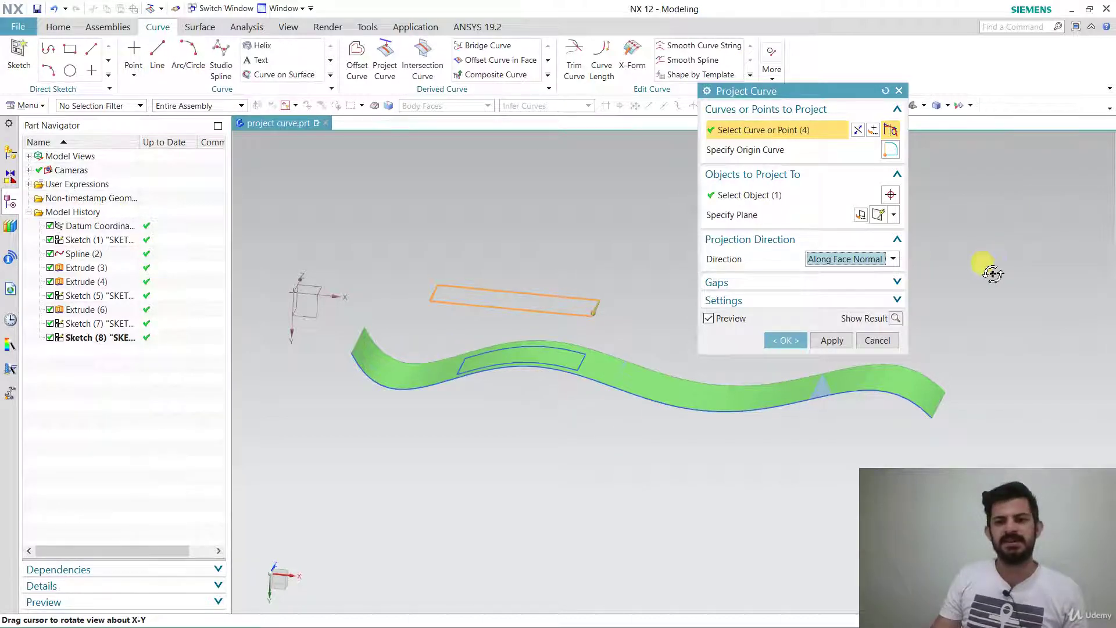
# Try the Along Vector projection direction for the rectangle and restore Along Face Normal
pyautogui.click(875, 266)
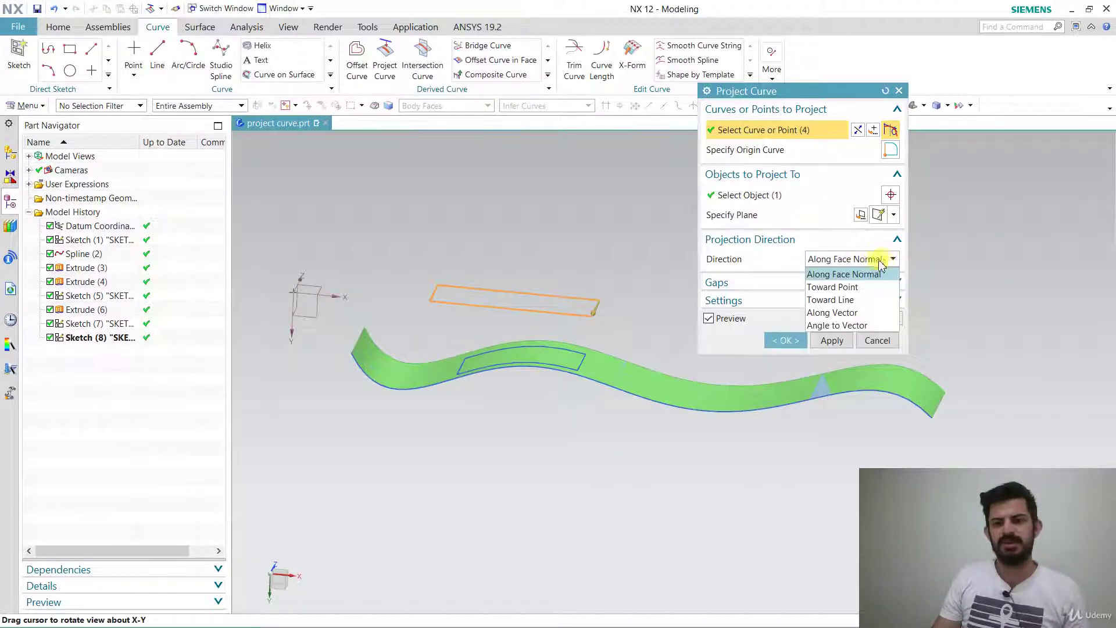
pyautogui.click(852, 314)
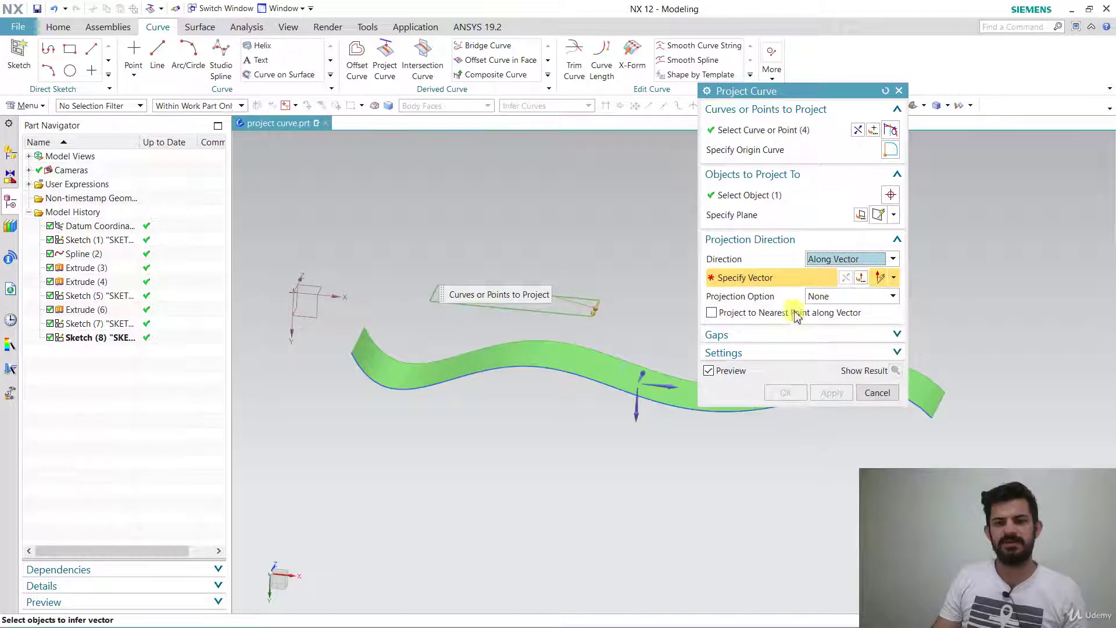
pyautogui.click(852, 260)
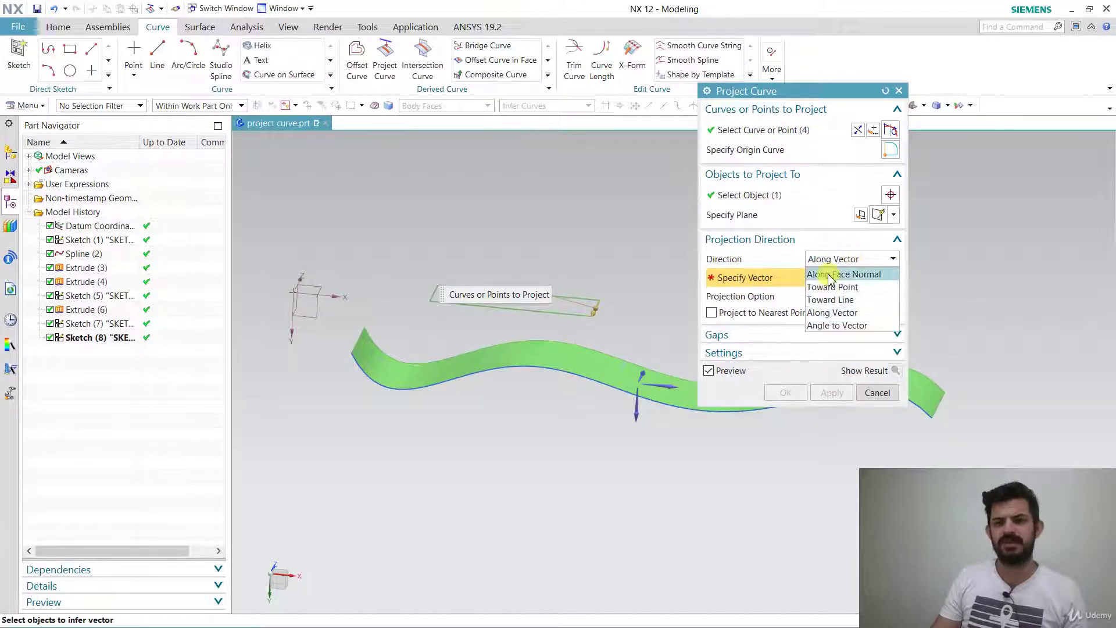
pyautogui.click(846, 274)
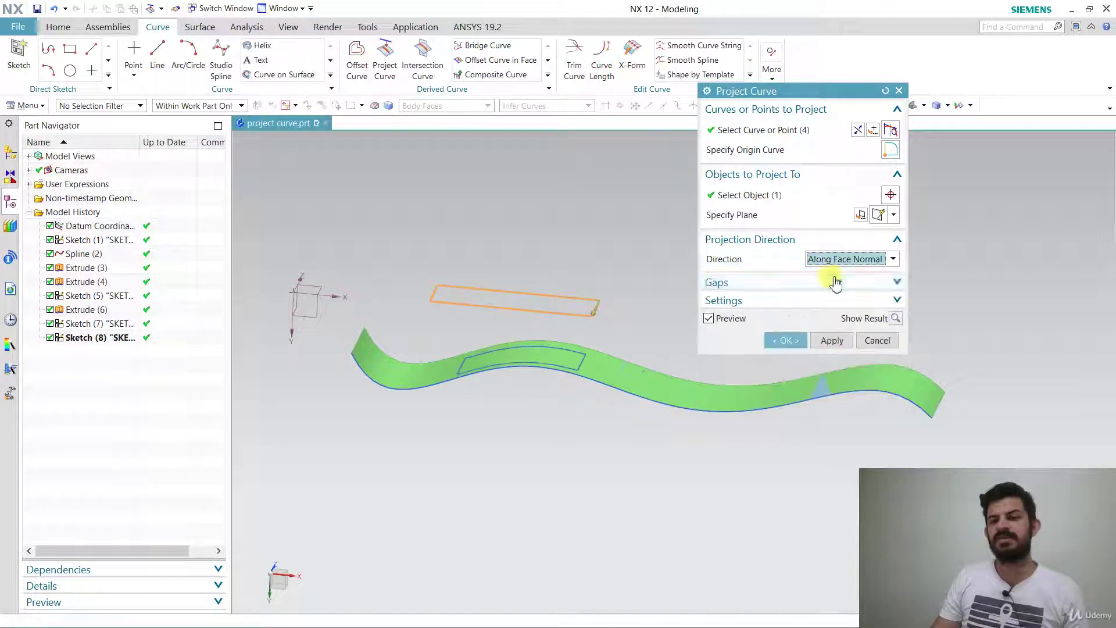
# Create the projected rectangle curve and inspect it up close on the wavy surface
pyautogui.click(798, 348)
pyautogui.moveTo(797, 343); pyautogui.dragTo(814, 407, button='middle')
pyautogui.scroll(6, 456, 302)
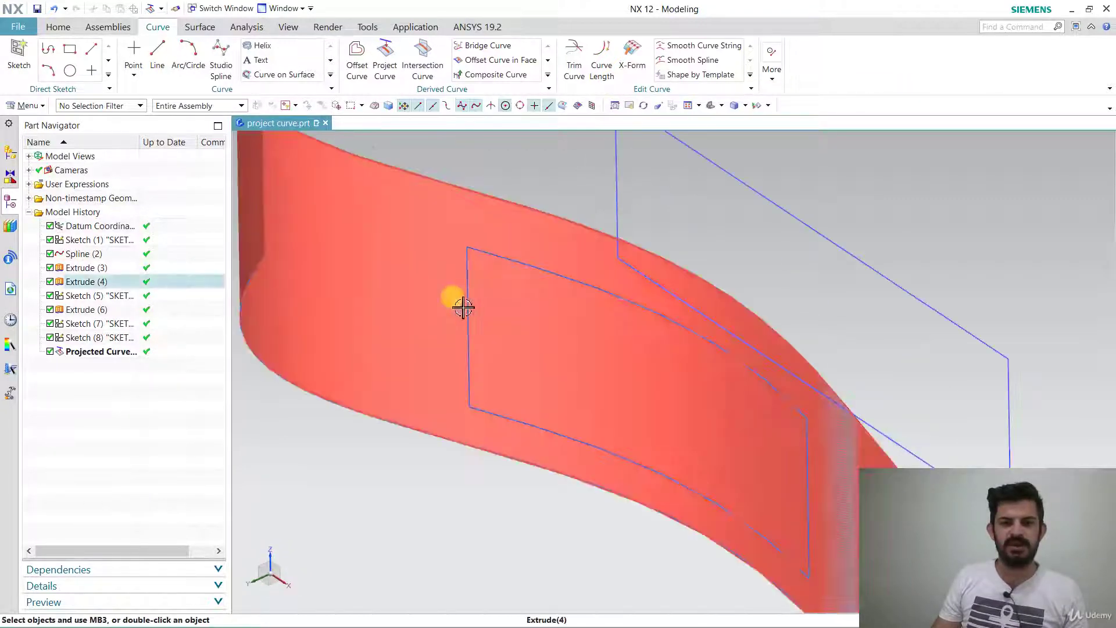
pyautogui.click(69, 30)
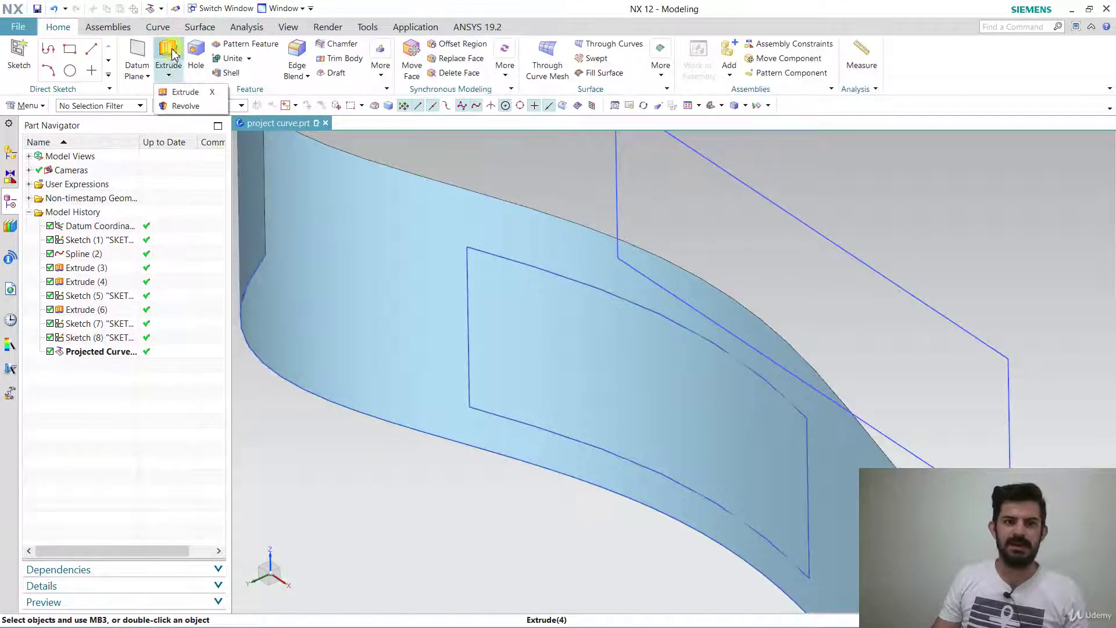
pyautogui.click(168, 58)
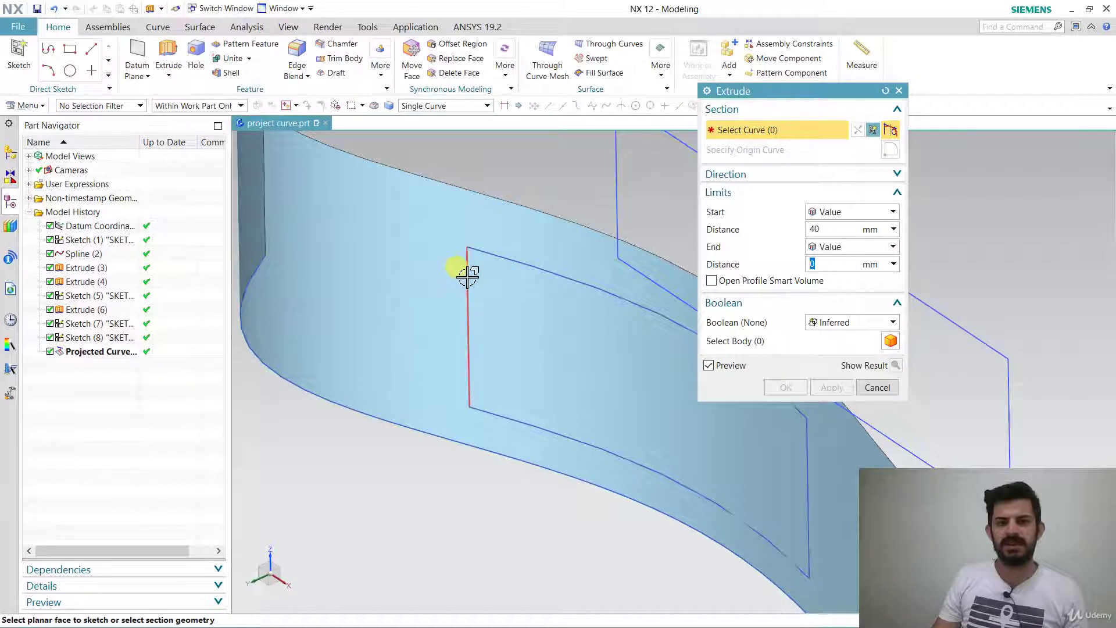
pyautogui.click(468, 269)
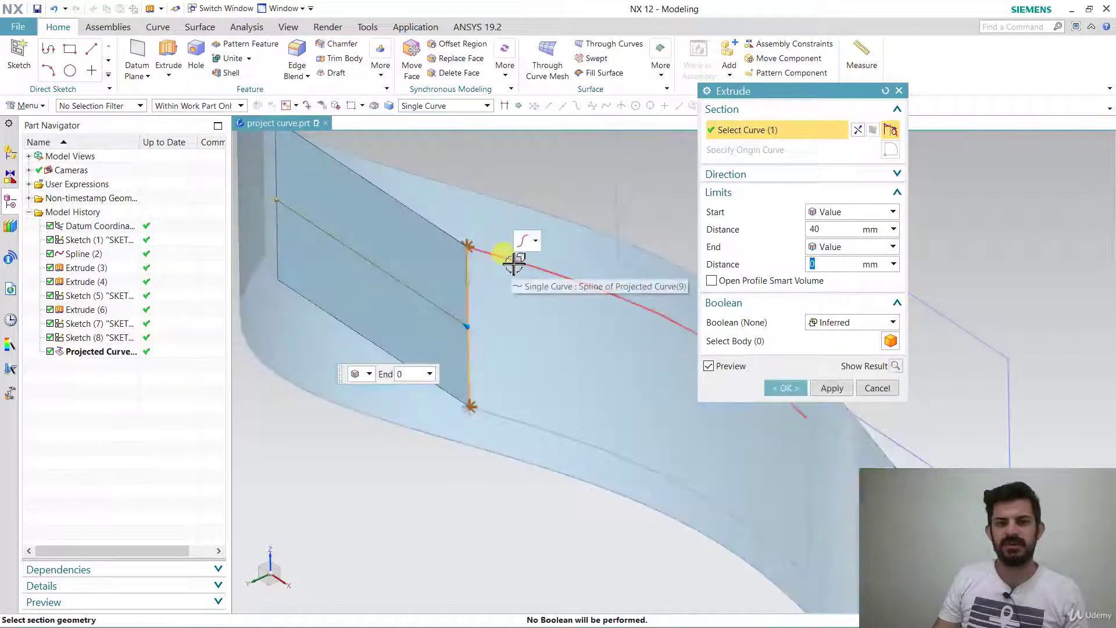
pyautogui.click(555, 270)
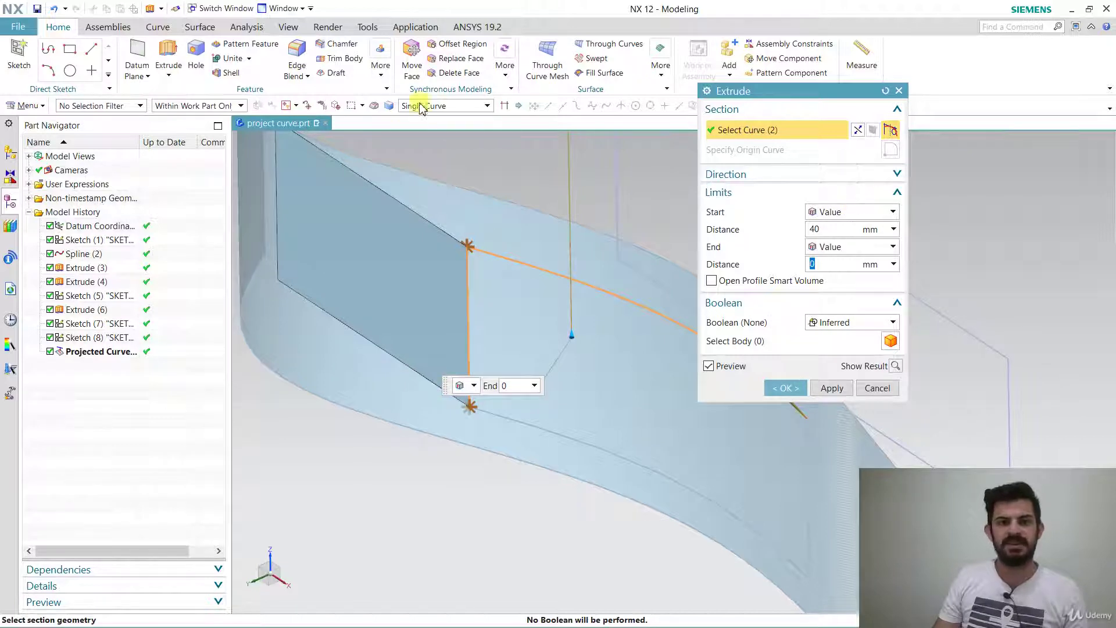
pyautogui.middleClick(474, 139)
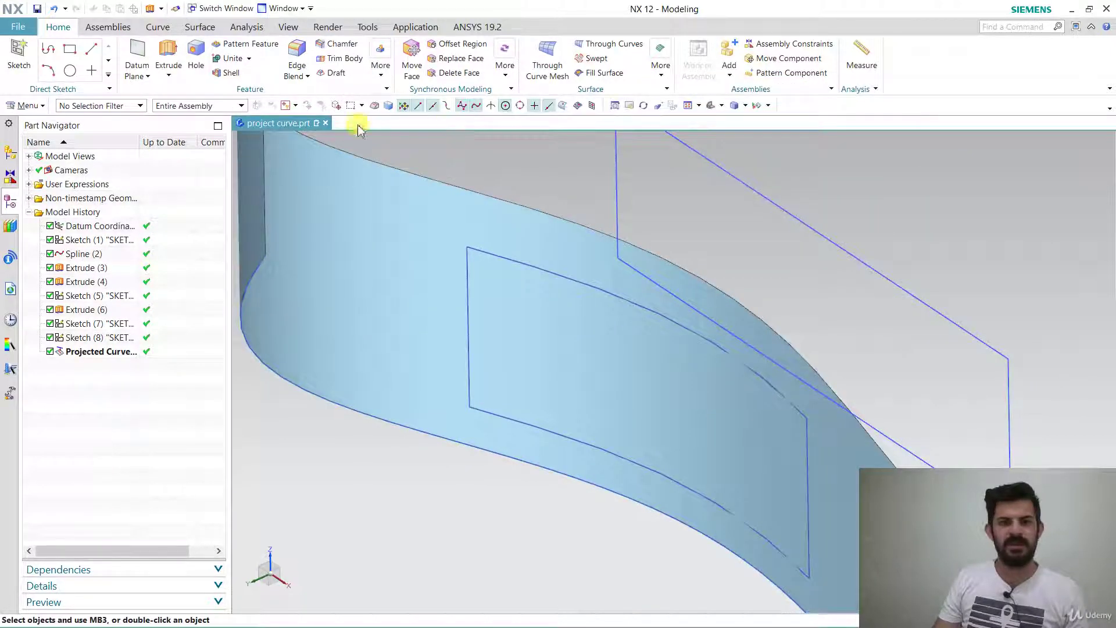
# Extrude the projected rectangle as Connected Curves, keeping the 40 mm start and 0 mm end distances
pyautogui.click(168, 55)
pyautogui.click(441, 105)
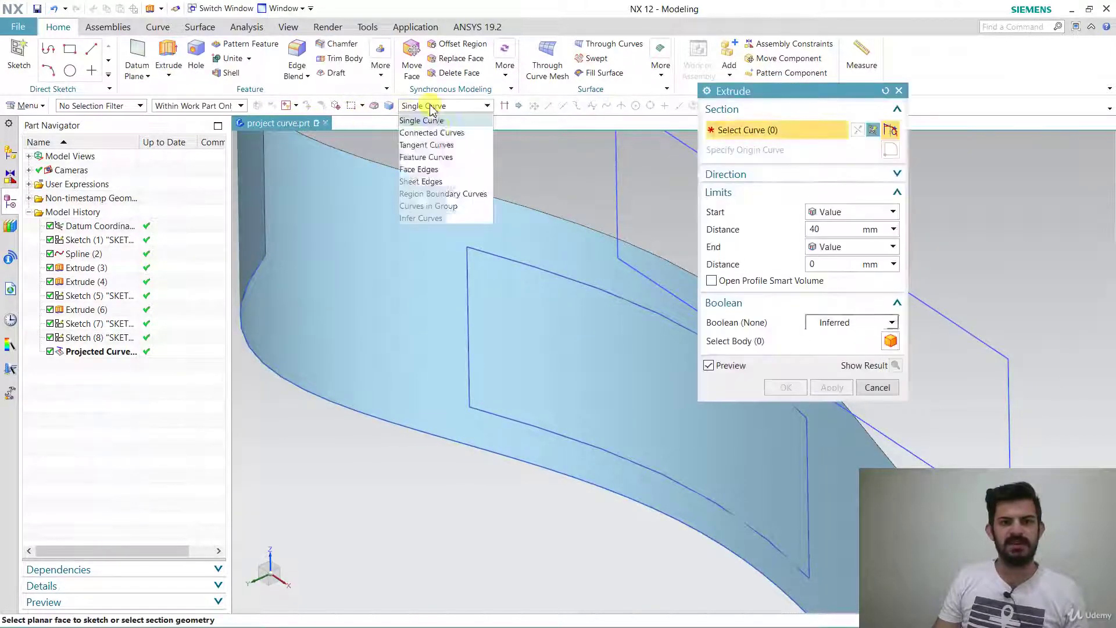
pyautogui.click(459, 140)
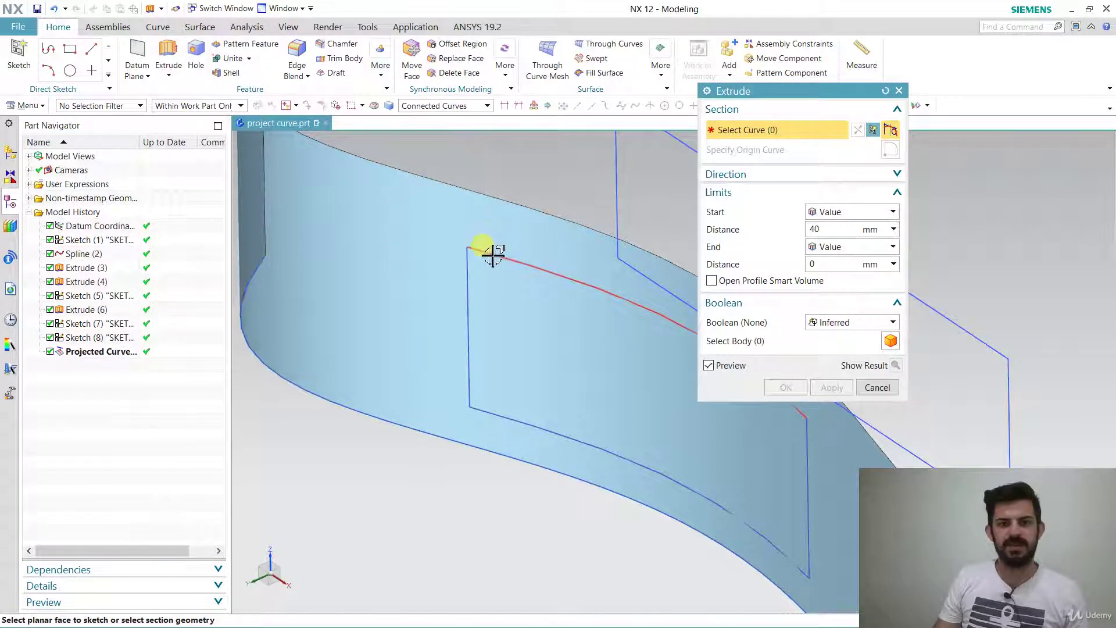
pyautogui.click(493, 254)
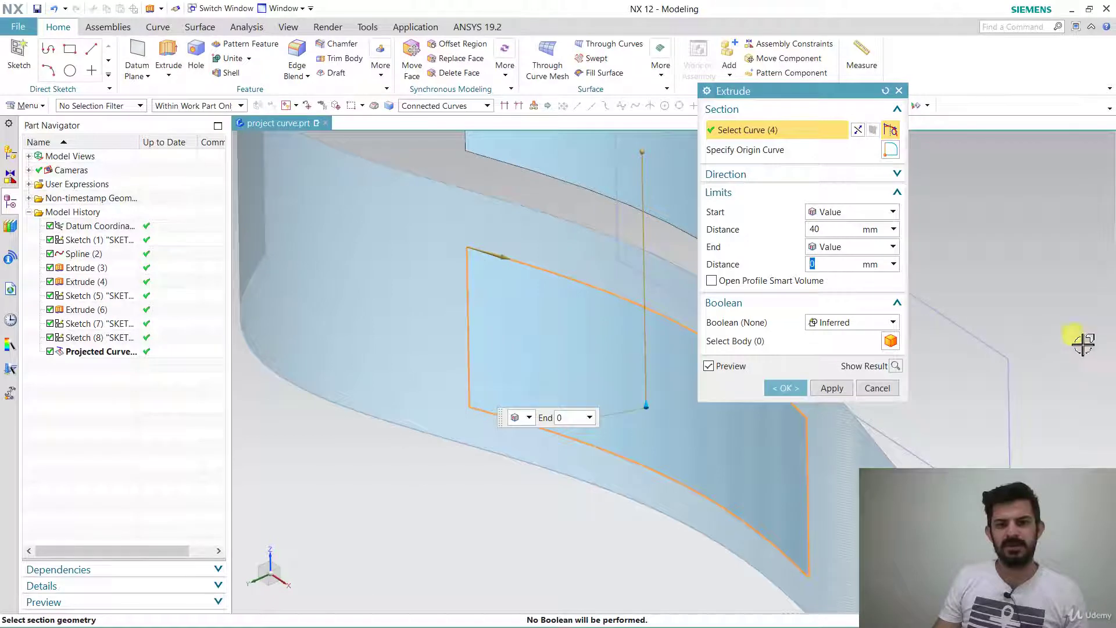
pyautogui.moveTo(1049, 249)
pyautogui.mouseDown(button='middle')
pyautogui.moveTo(1030, 247)
pyautogui.moveTo(1029, 231)
pyautogui.moveTo(1049, 257)
pyautogui.mouseUp(button='middle')
pyautogui.middleClick(1041, 265)
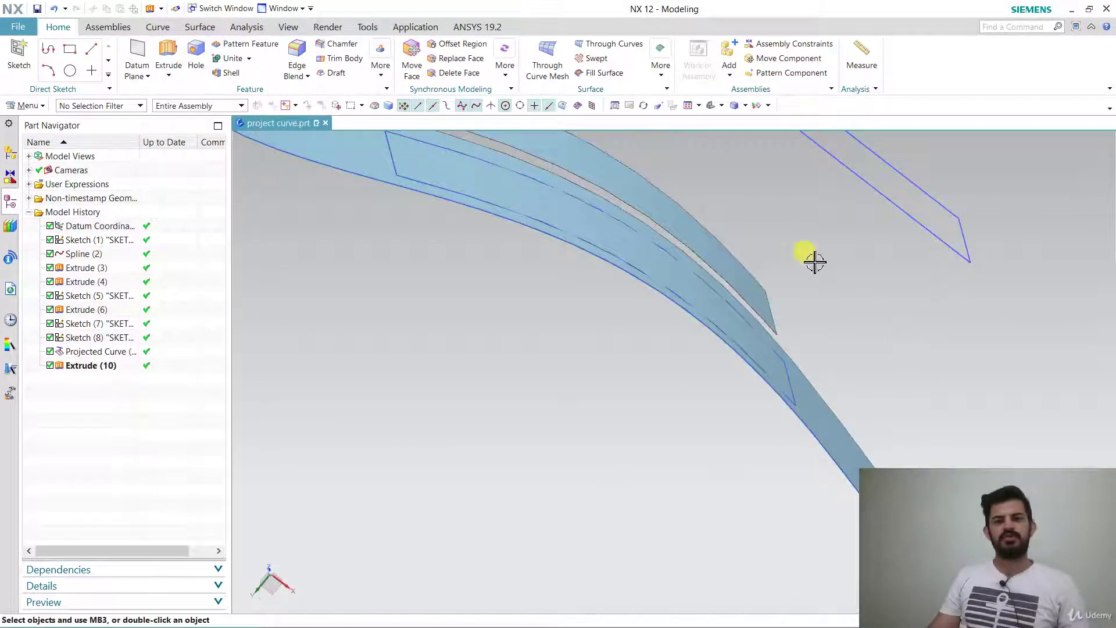
pyautogui.moveTo(814, 260); pyautogui.dragTo(740, 225, button='middle')
pyautogui.moveTo(1002, 328); pyautogui.dragTo(1002, 354, button='middle')
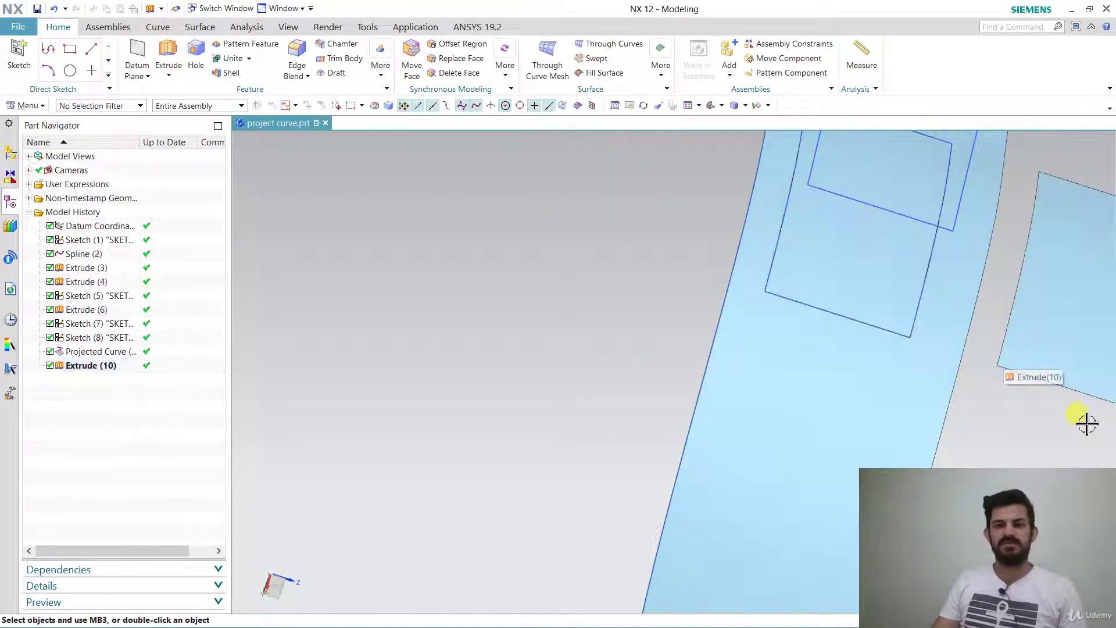
pyautogui.middleClick(636, 358)
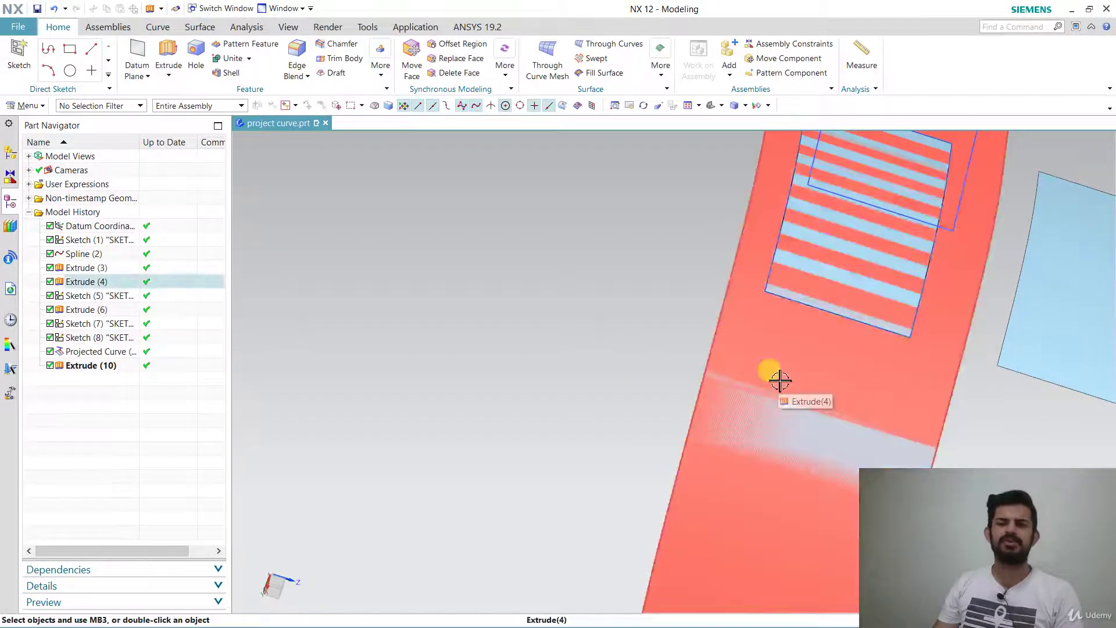